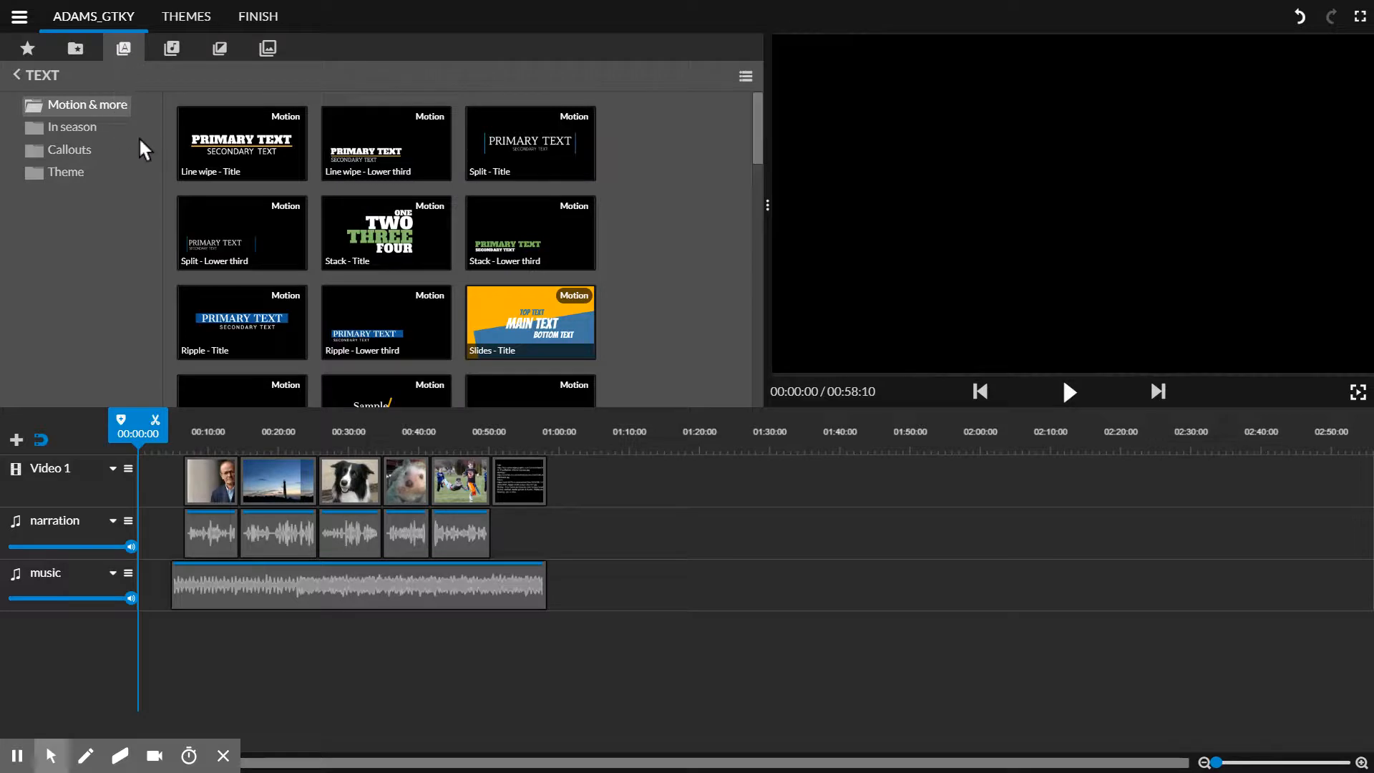
Step: Browse the In season, Callouts, Theme and Motion & more text categories and preview the Step tilt - Lower Third title
left_click(88, 127)
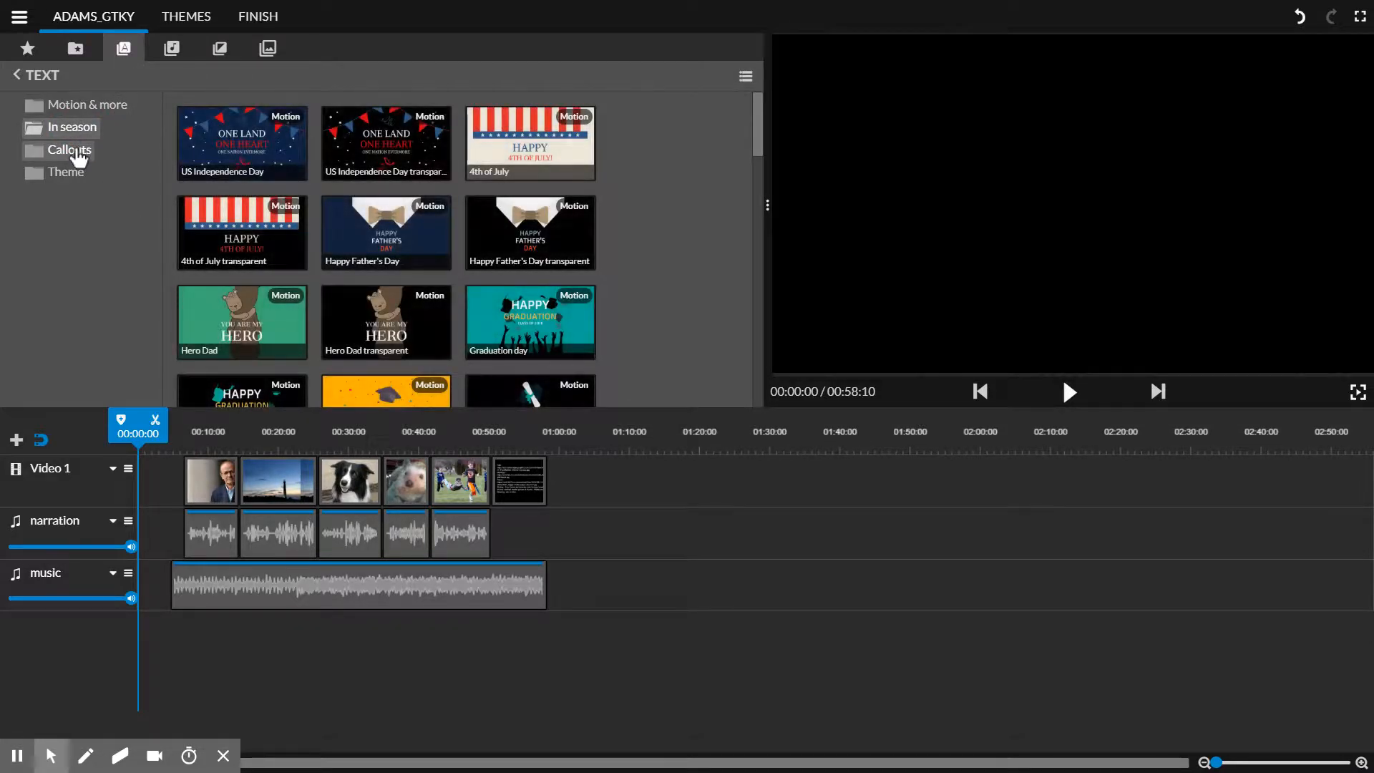
left_click(77, 156)
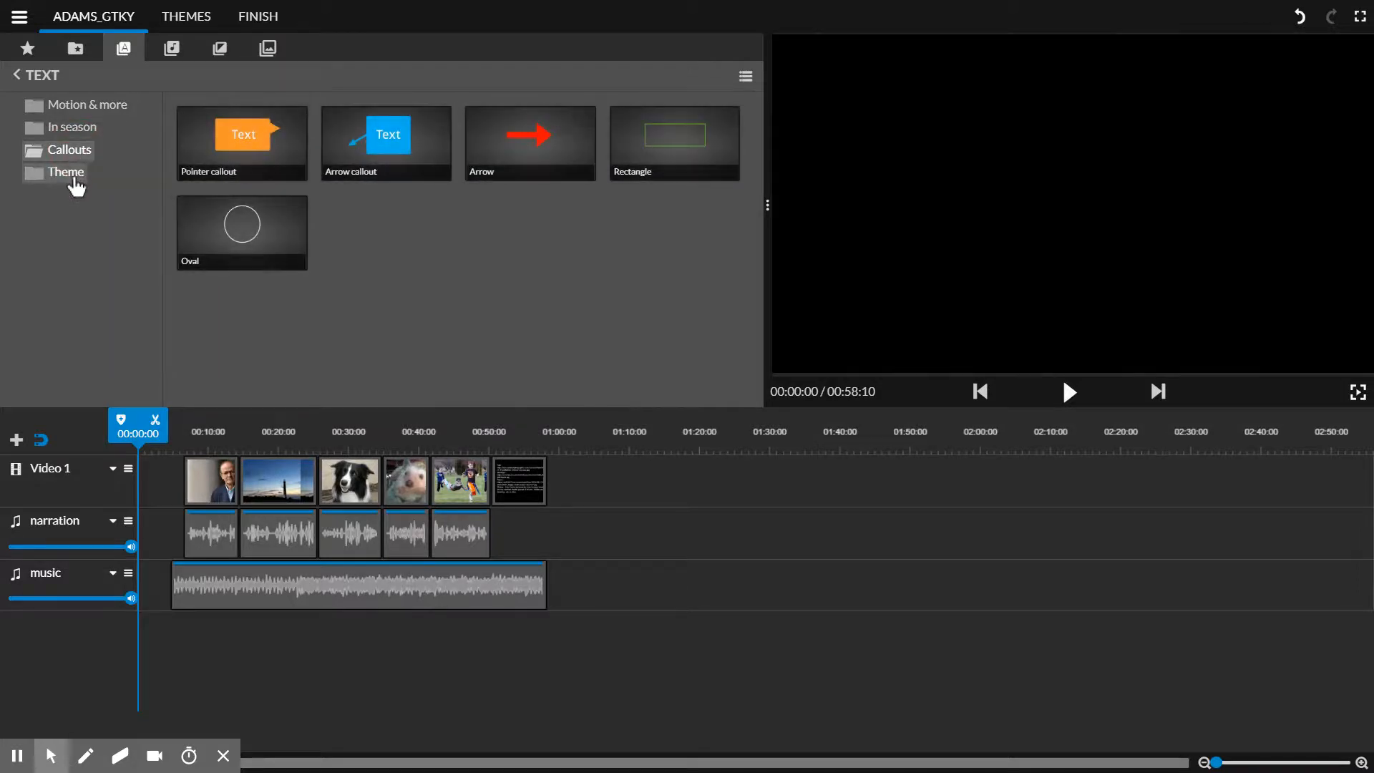
left_click(76, 184)
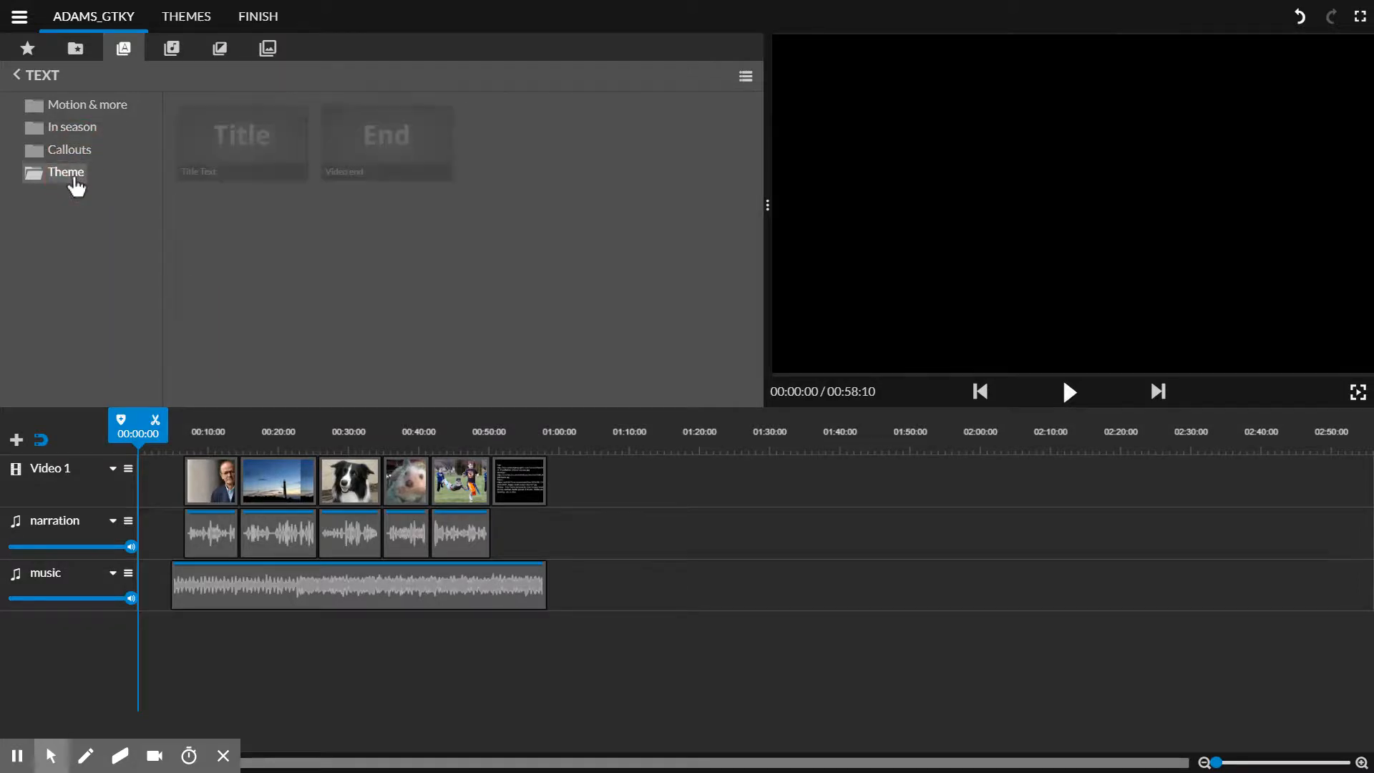
left_click(75, 111)
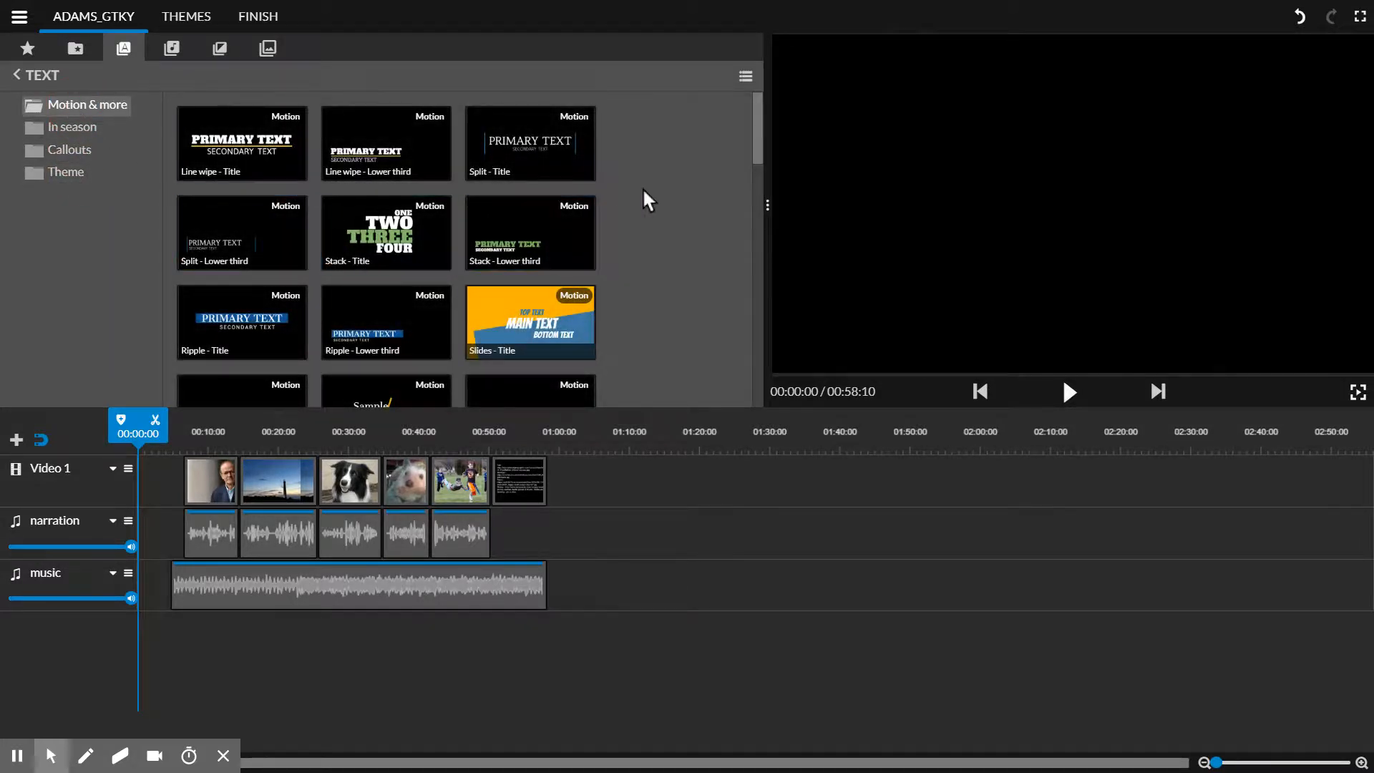
left_click_drag(751, 147, 810, 212)
left_click(767, 206)
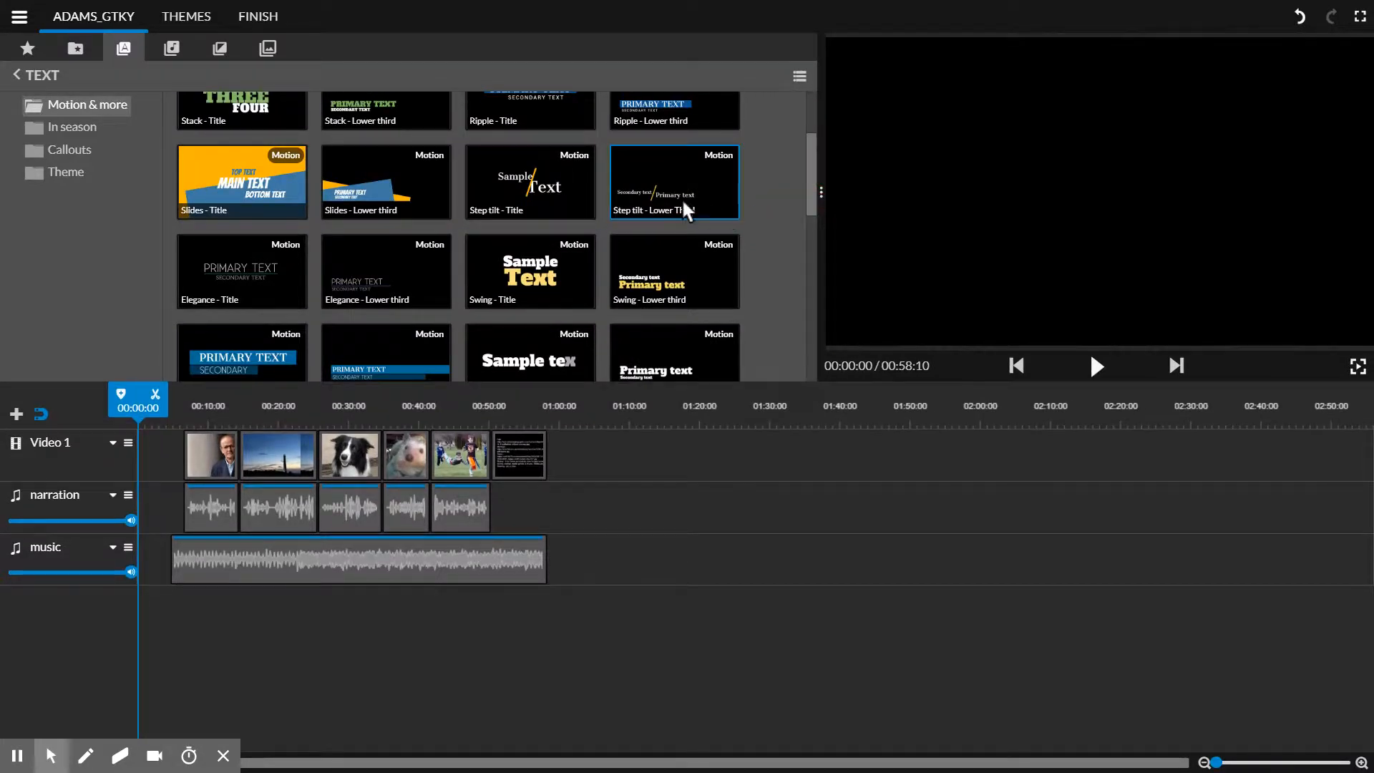
left_click(659, 189)
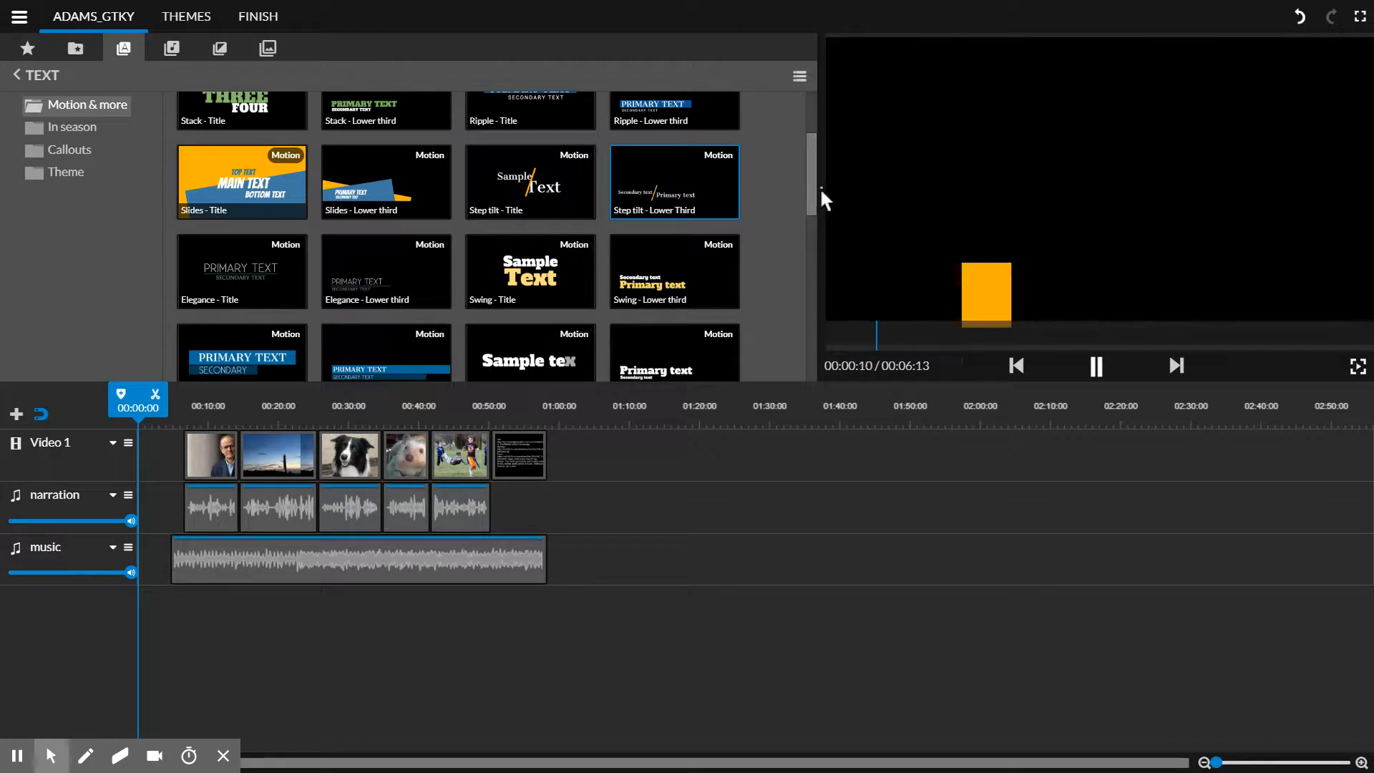
left_click_drag(820, 189, 754, 209)
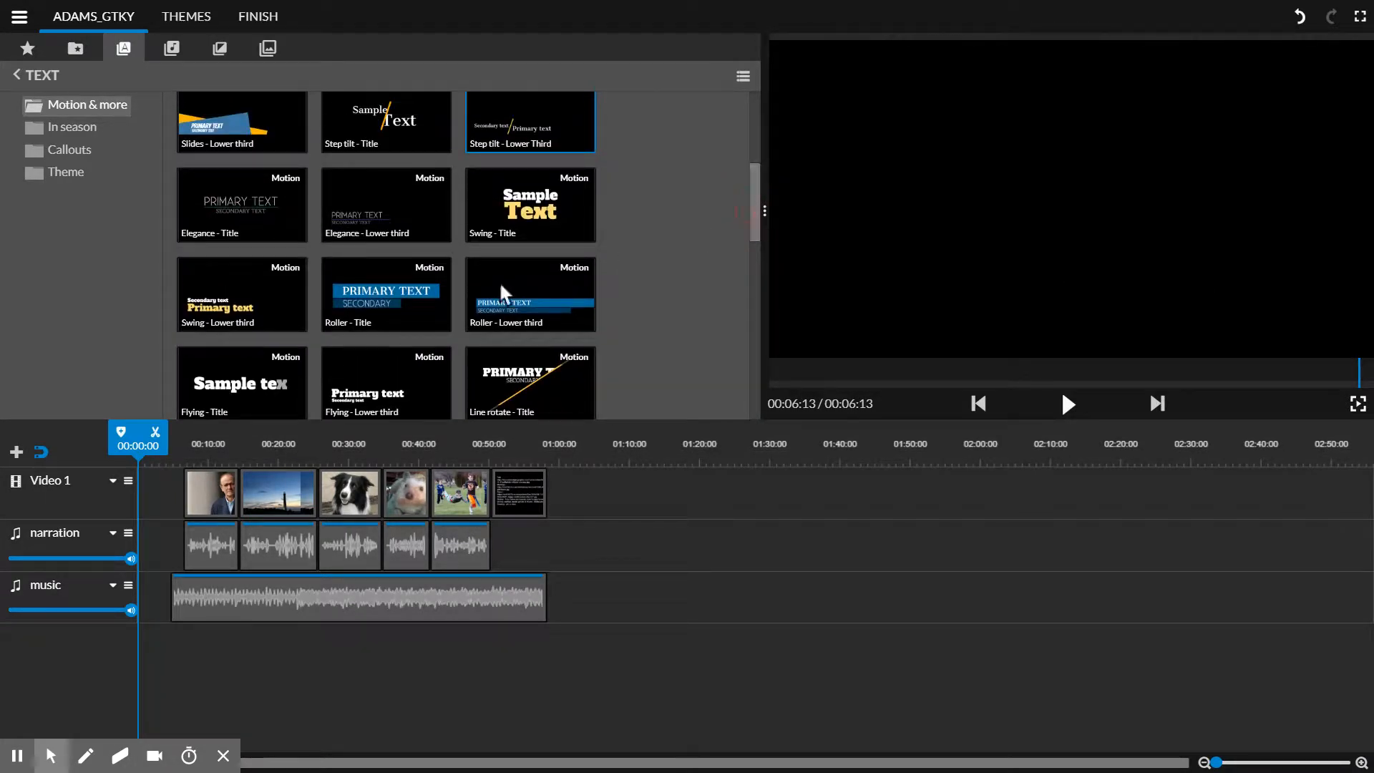
Step: Preview the Roller - Title motion title and place it on the Video 1 track in front of the first photo
left_click(393, 300)
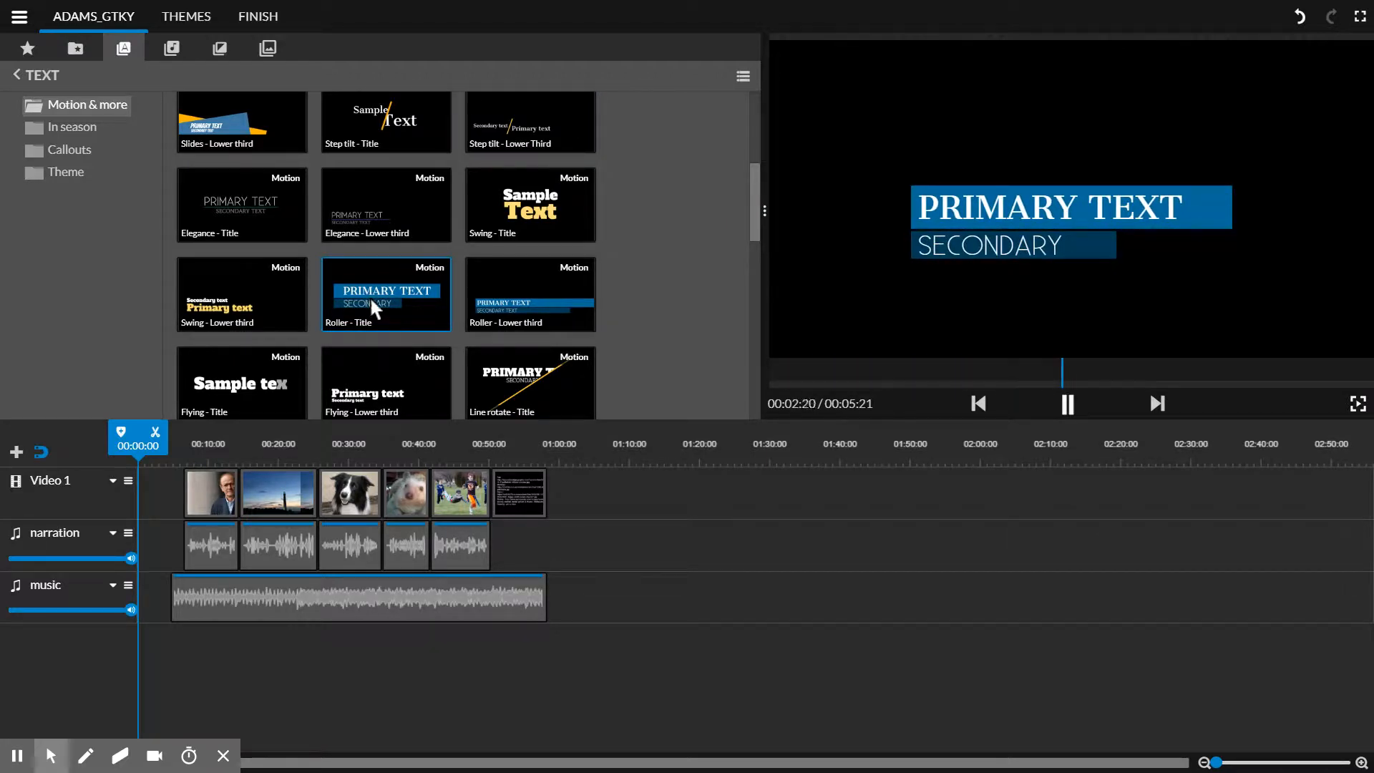
left_click_drag(392, 289, 307, 354)
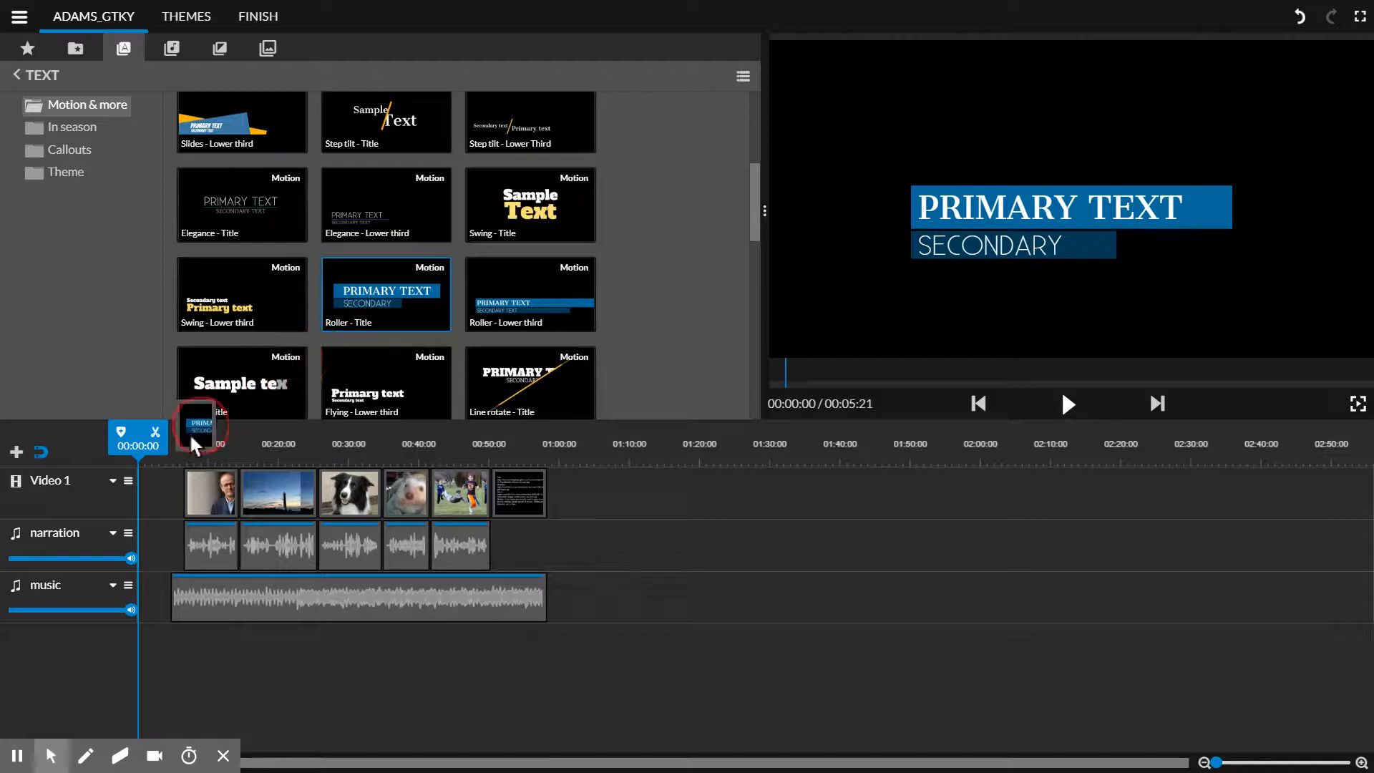
left_click_drag(194, 443, 162, 493)
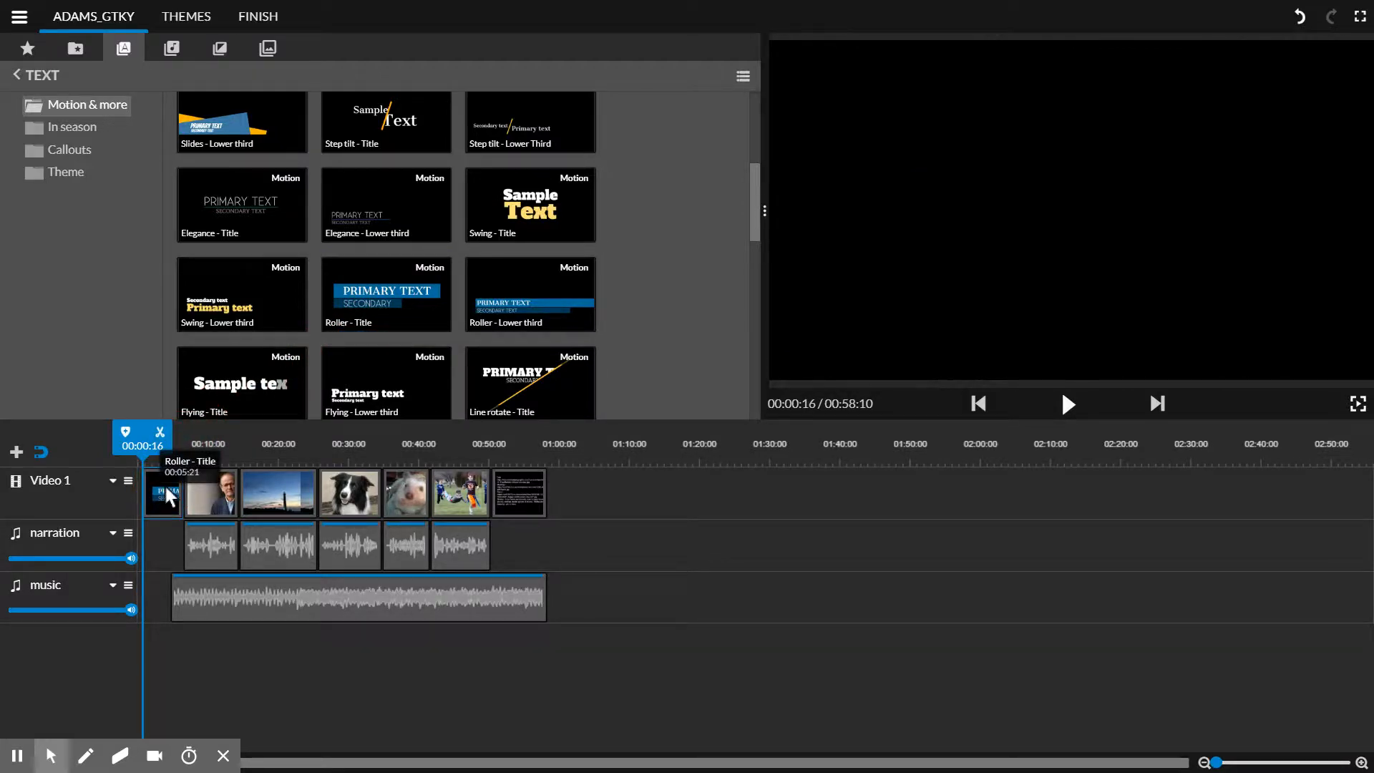
Step: Open the Roller title clip for editing and set its primary text to "Sad Story", keeping the CantataOne font
left_click(161, 483)
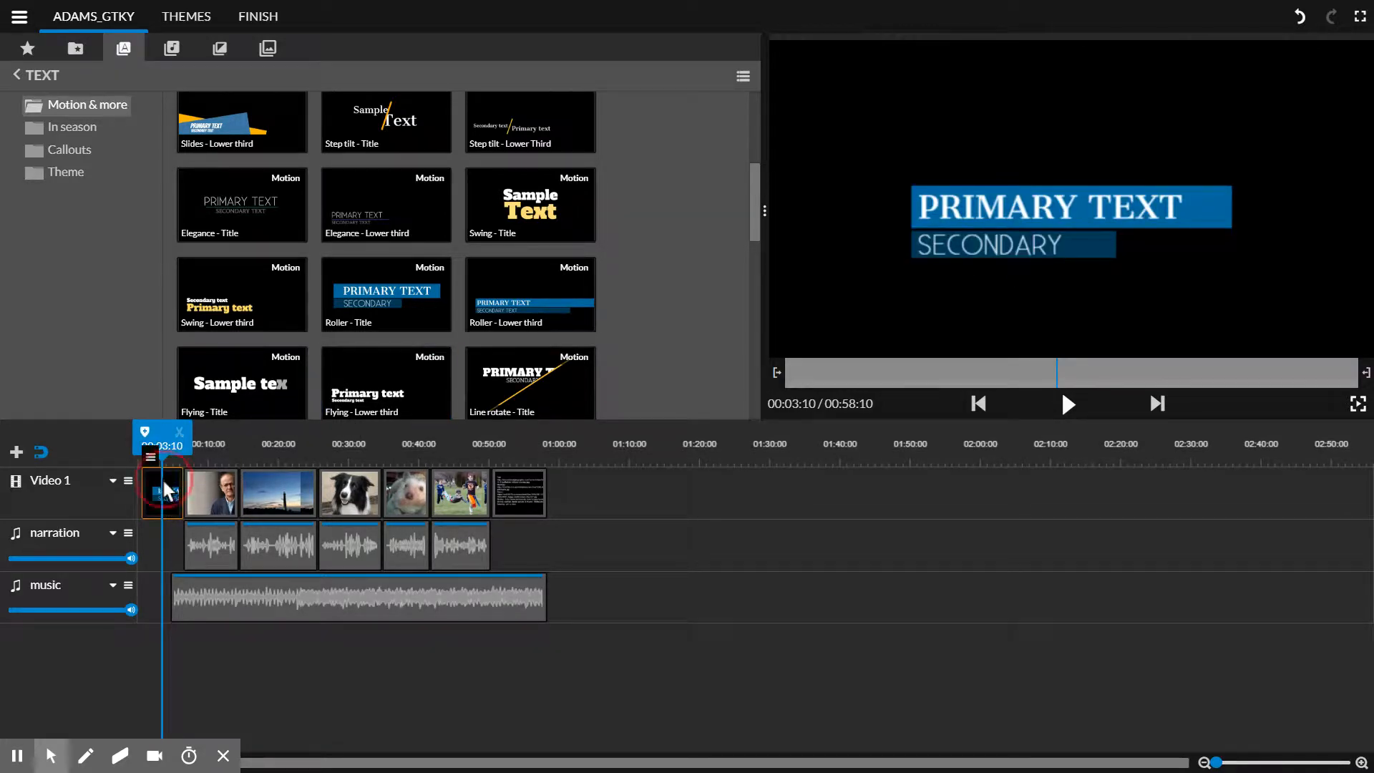
double_click(164, 485)
left_click(110, 225)
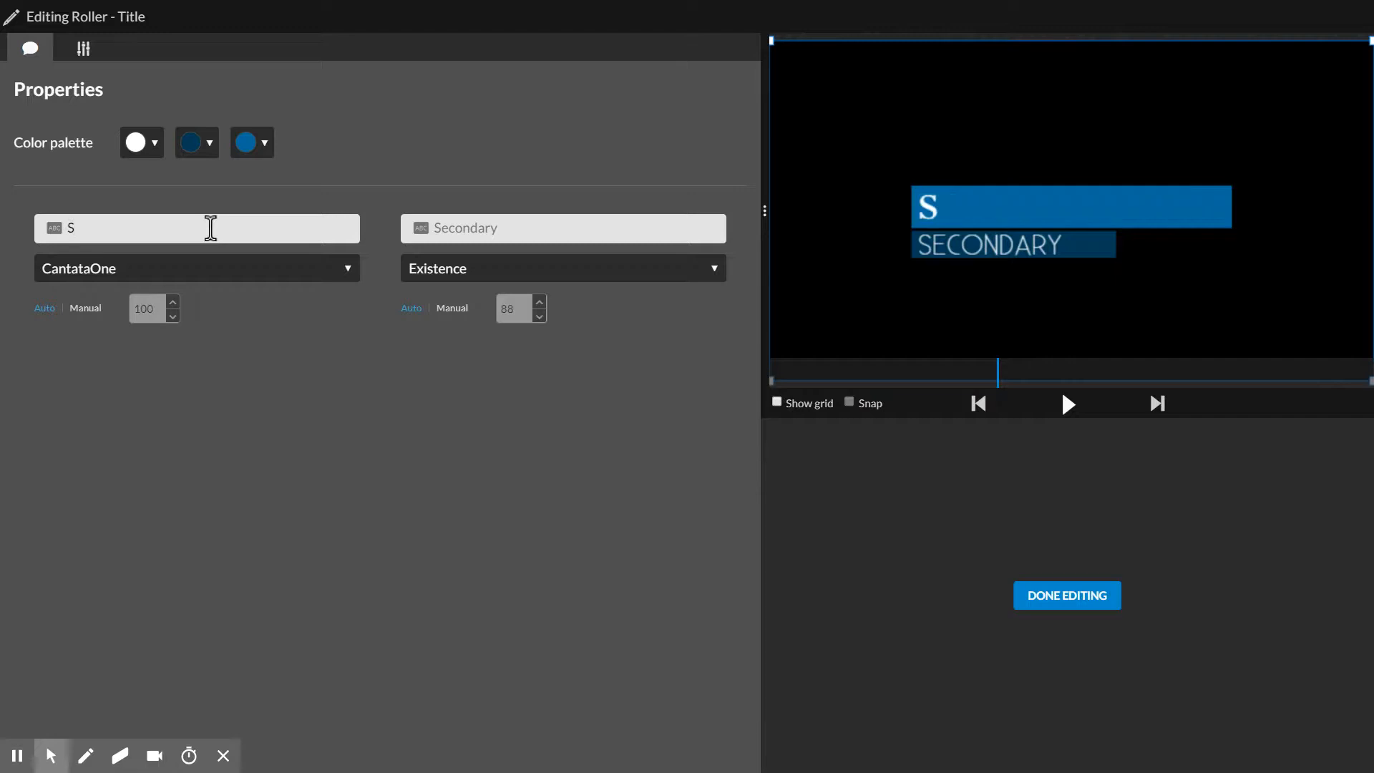
type("d Story")
left_click(236, 262)
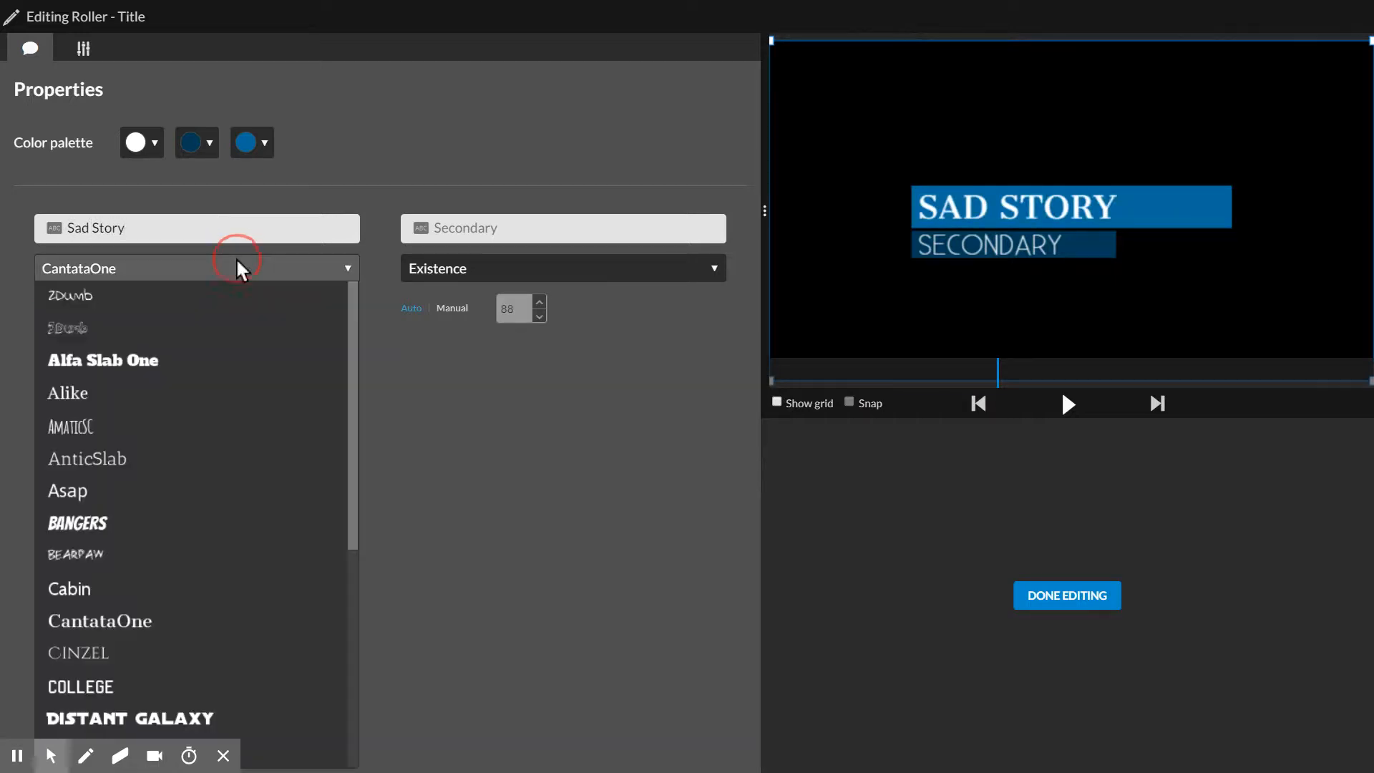
left_click(237, 258)
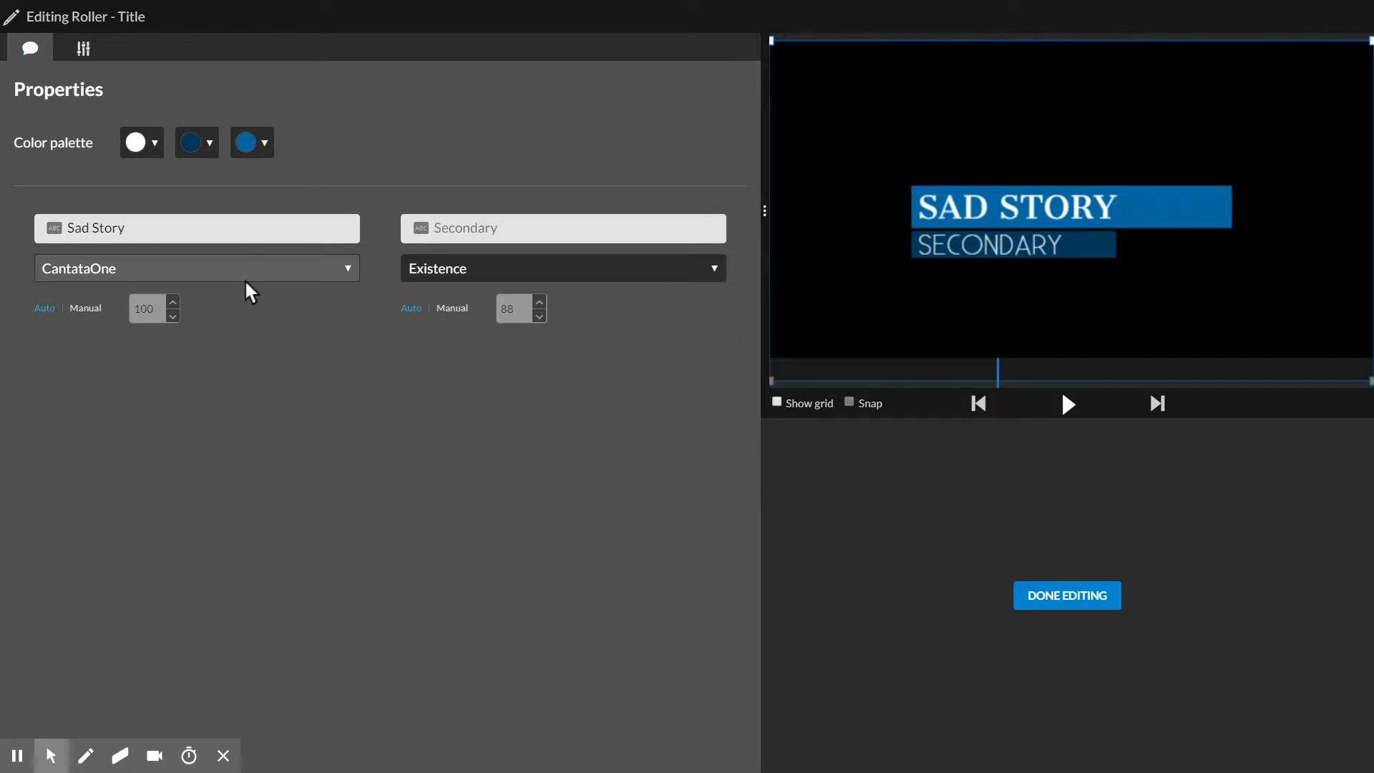
Step: Set the title's secondary text to "by" followed by the author's name
left_click(522, 233)
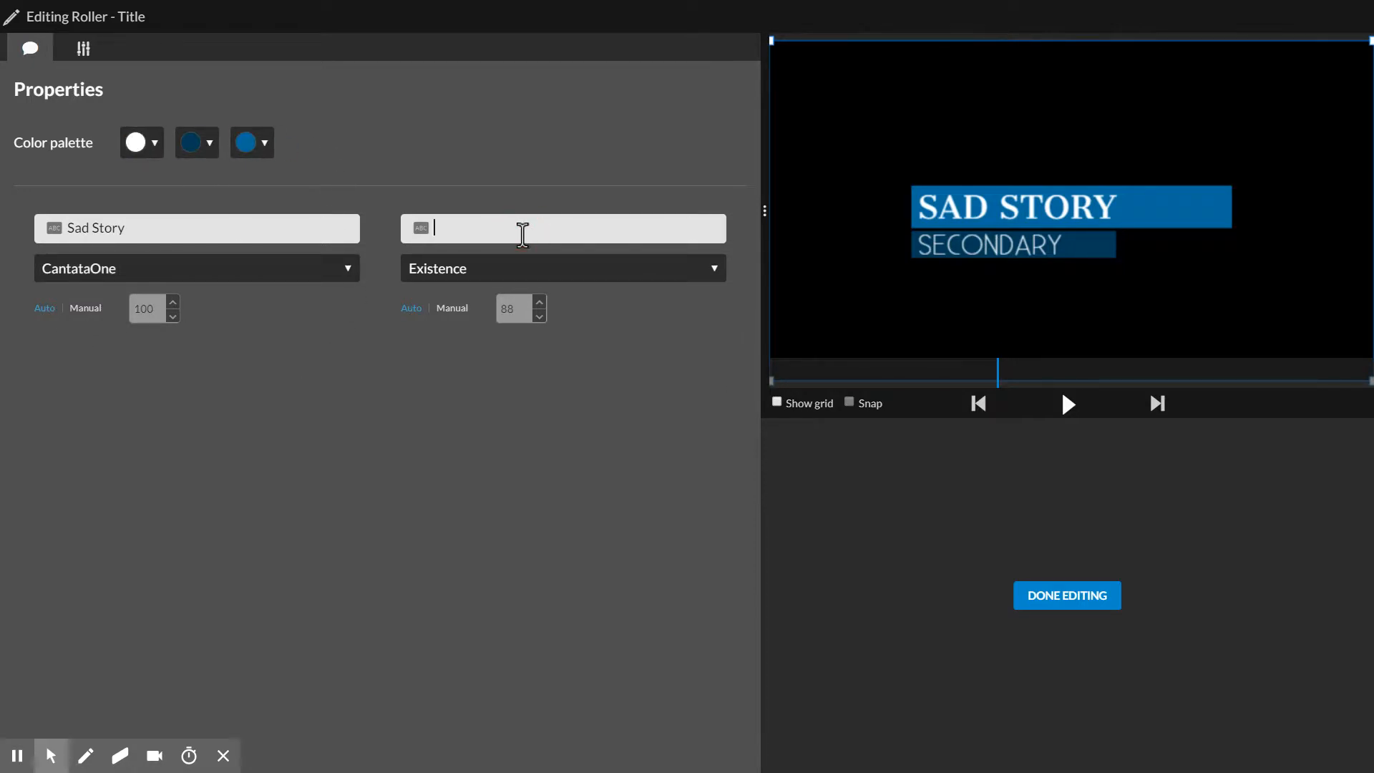
type("by Kevin A.")
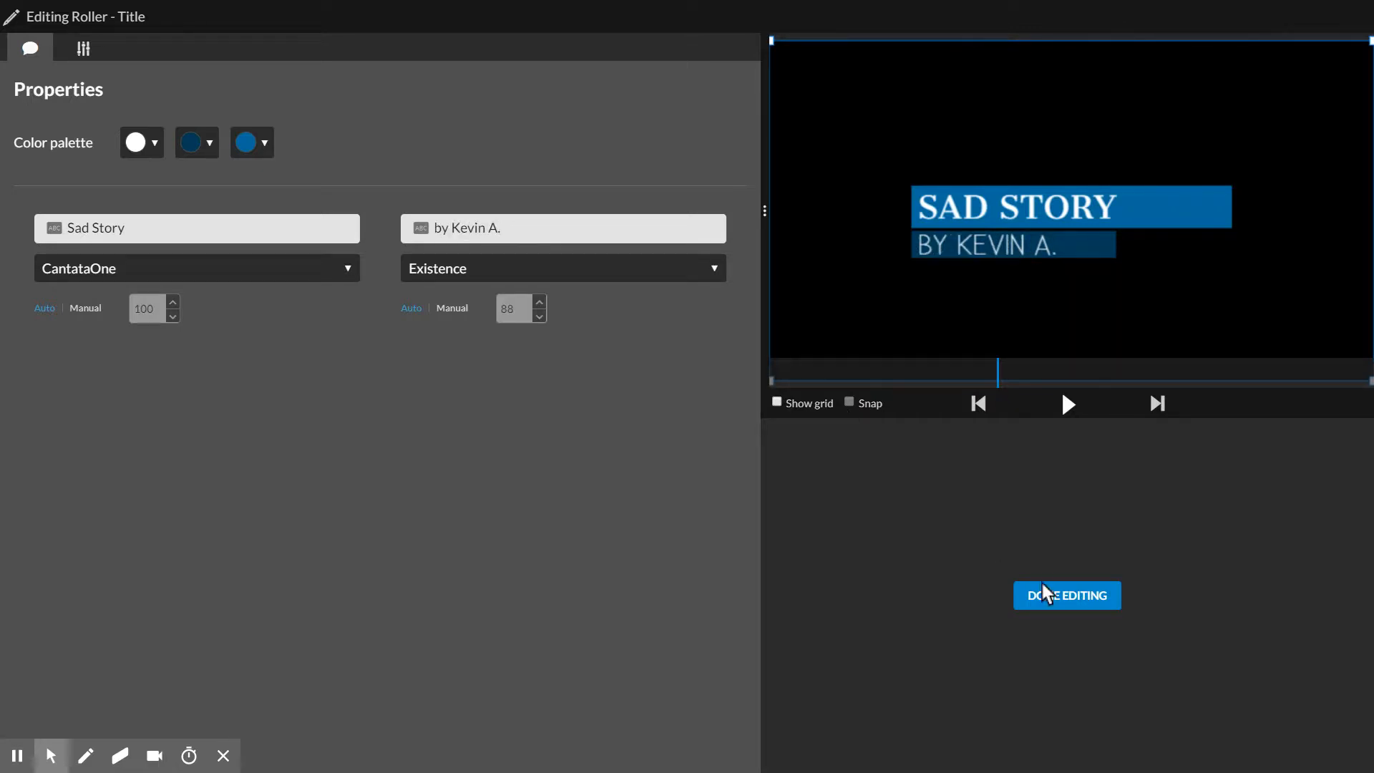
Step: Scale the title up to 1.52 and finish editing it
left_click(80, 53)
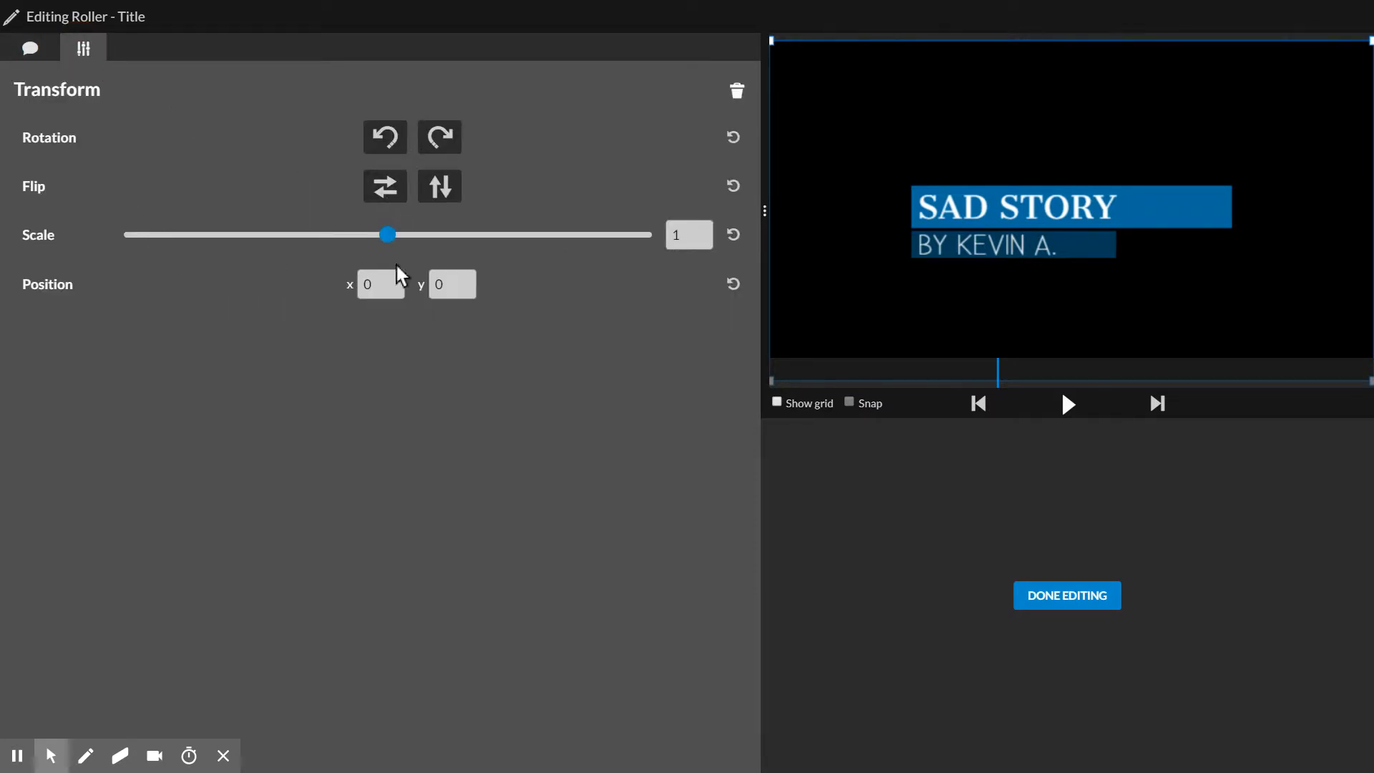
left_click(425, 236)
mouse_move(425, 238)
left_mouse_down()
mouse_move(393, 238)
mouse_move(424, 241)
left_mouse_up()
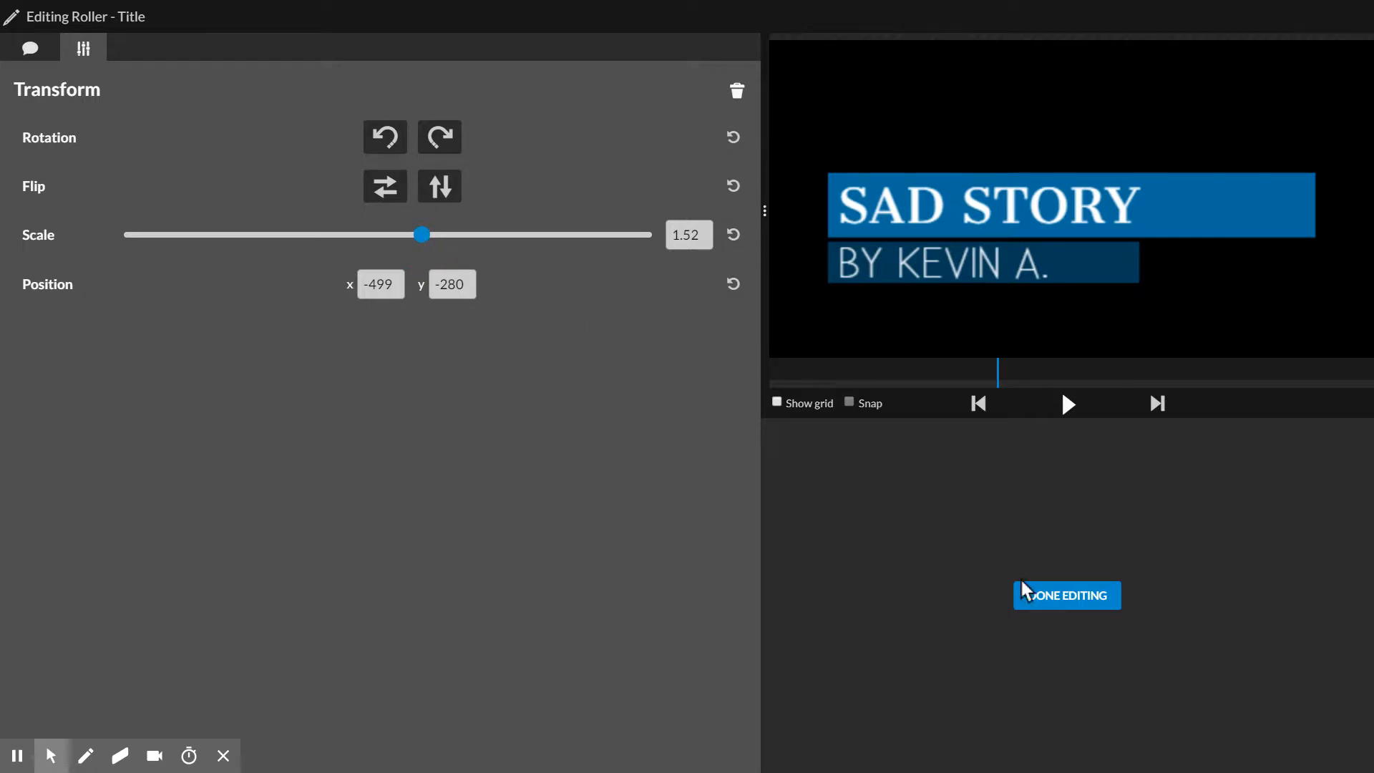
left_click(1046, 596)
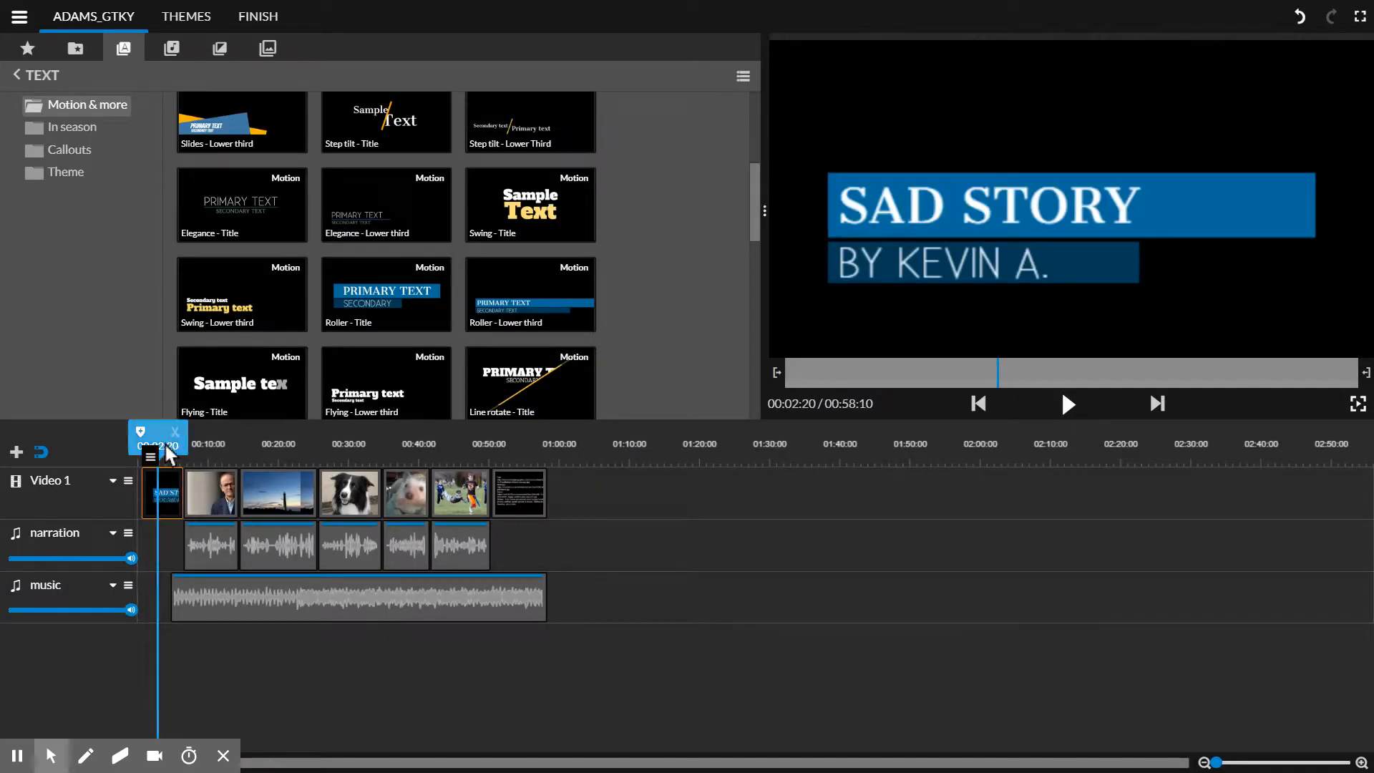
Step: Shorten the Sad Story title clip on Video 1 by trimming its end, and check the title in the preview
left_click_drag(169, 454, 136, 447)
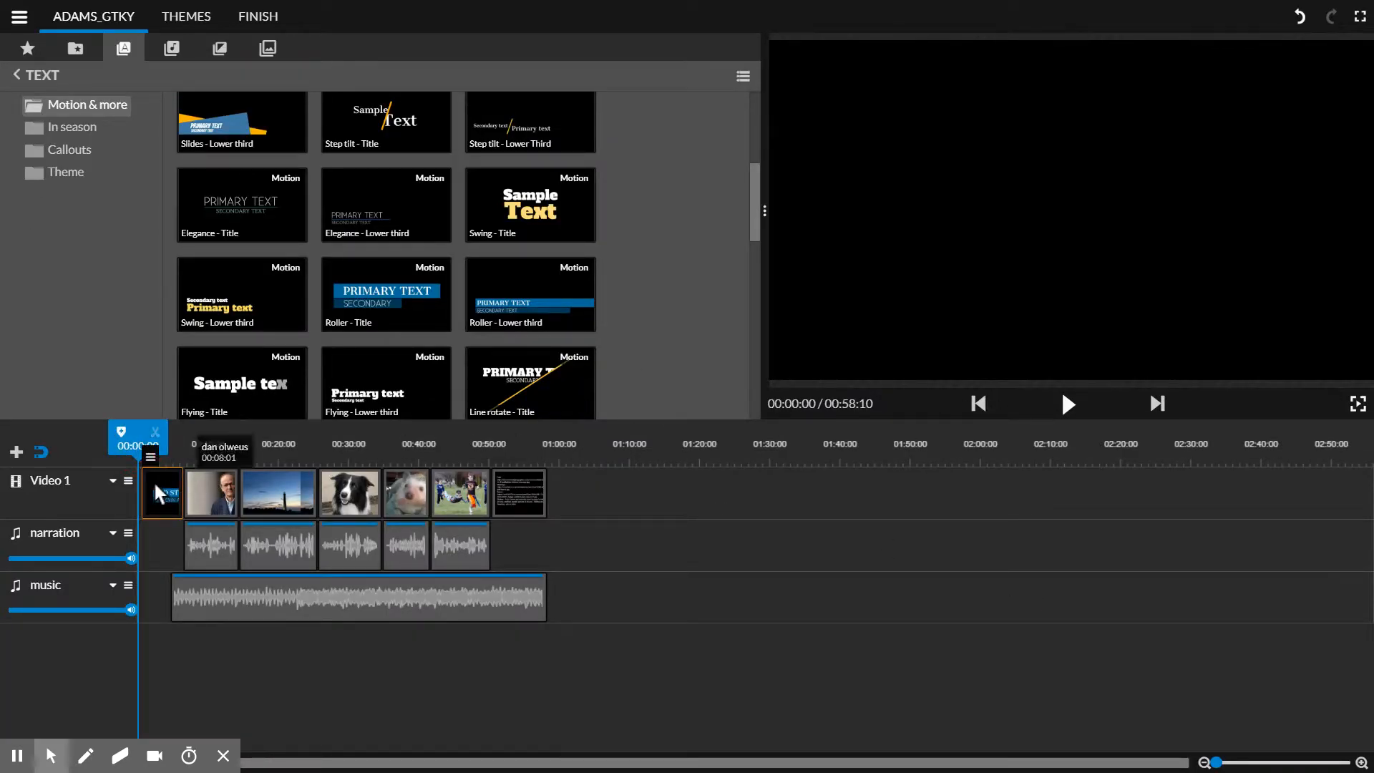
left_click(136, 448)
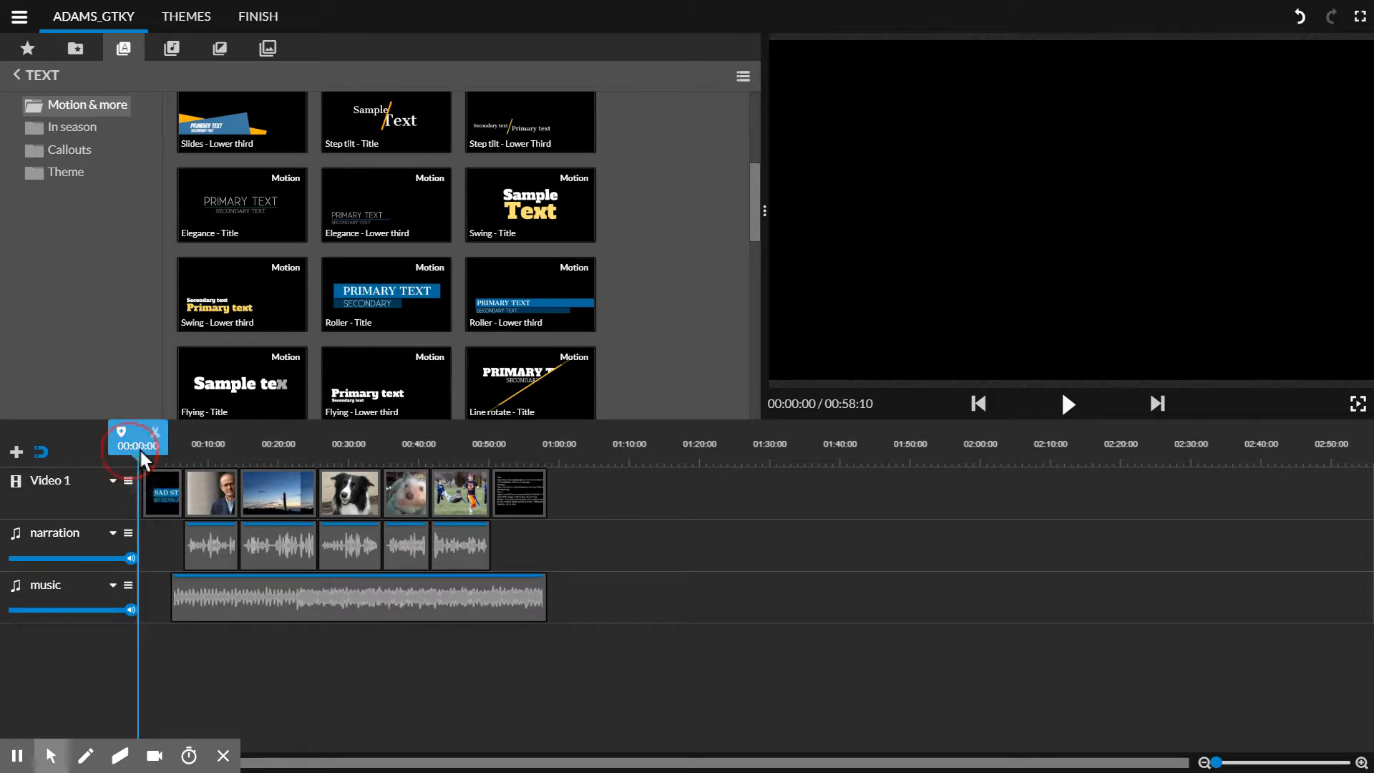
mouse_move(139, 448)
left_mouse_down()
mouse_move(175, 457)
mouse_move(122, 461)
left_mouse_up()
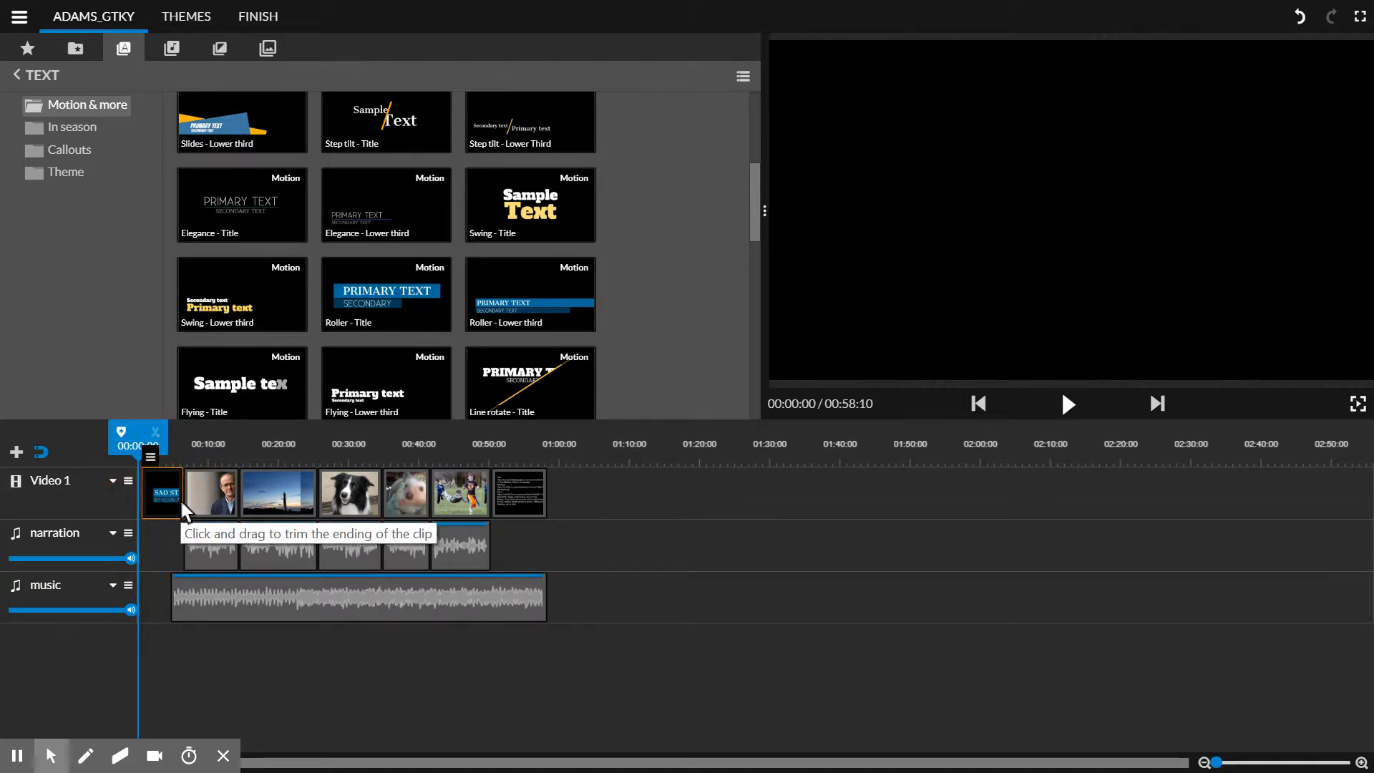
left_click_drag(182, 503, 472, 599)
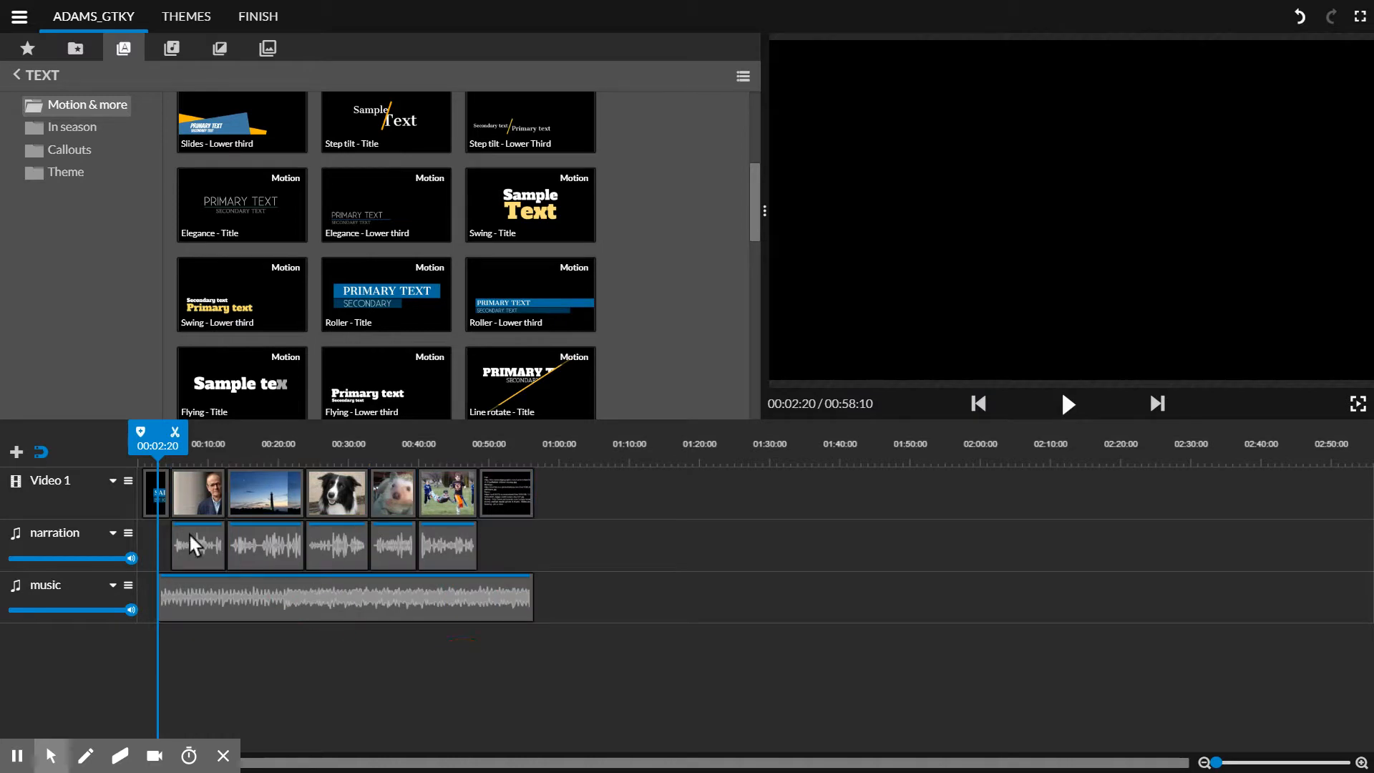
left_click(152, 501)
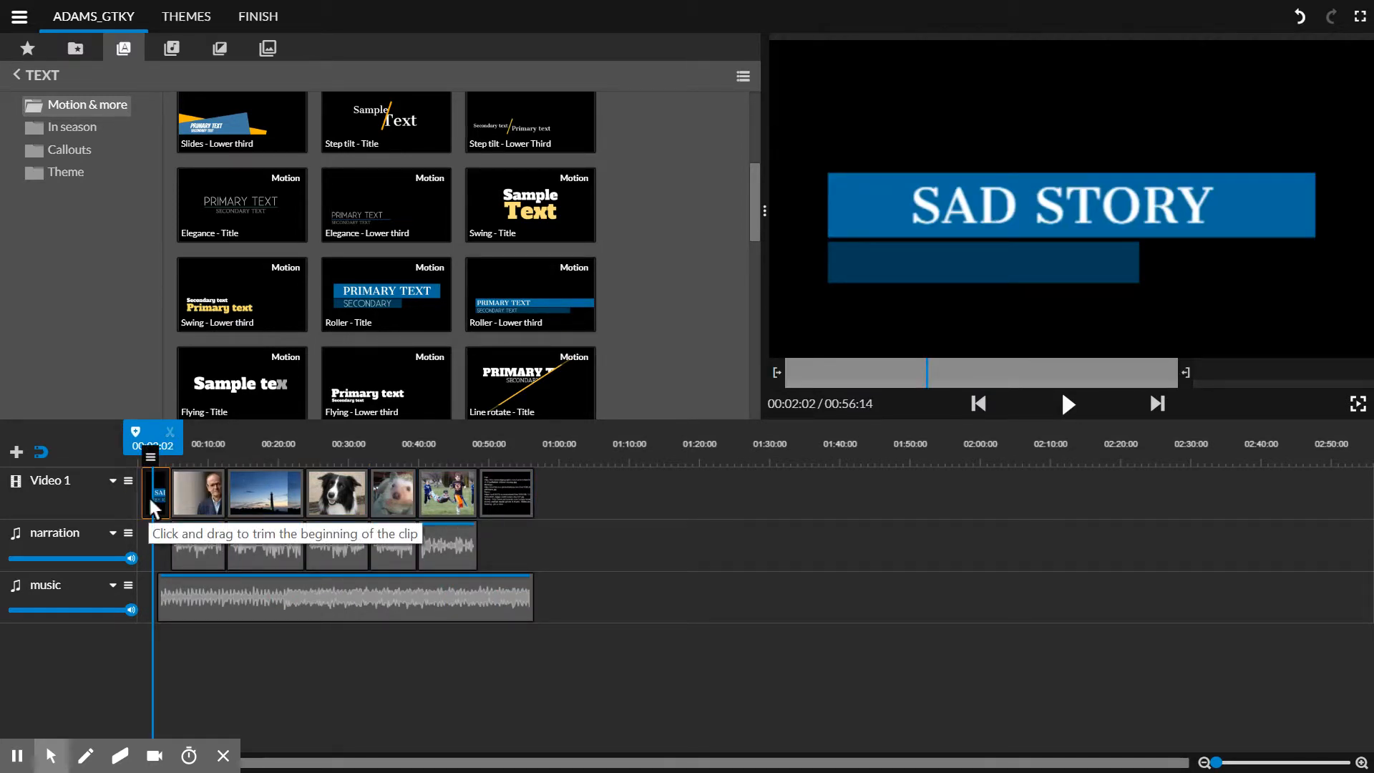
Step: Select the lighthouse photo on Video 1 and preview the Pointer callout from the Callouts category
left_click(242, 500)
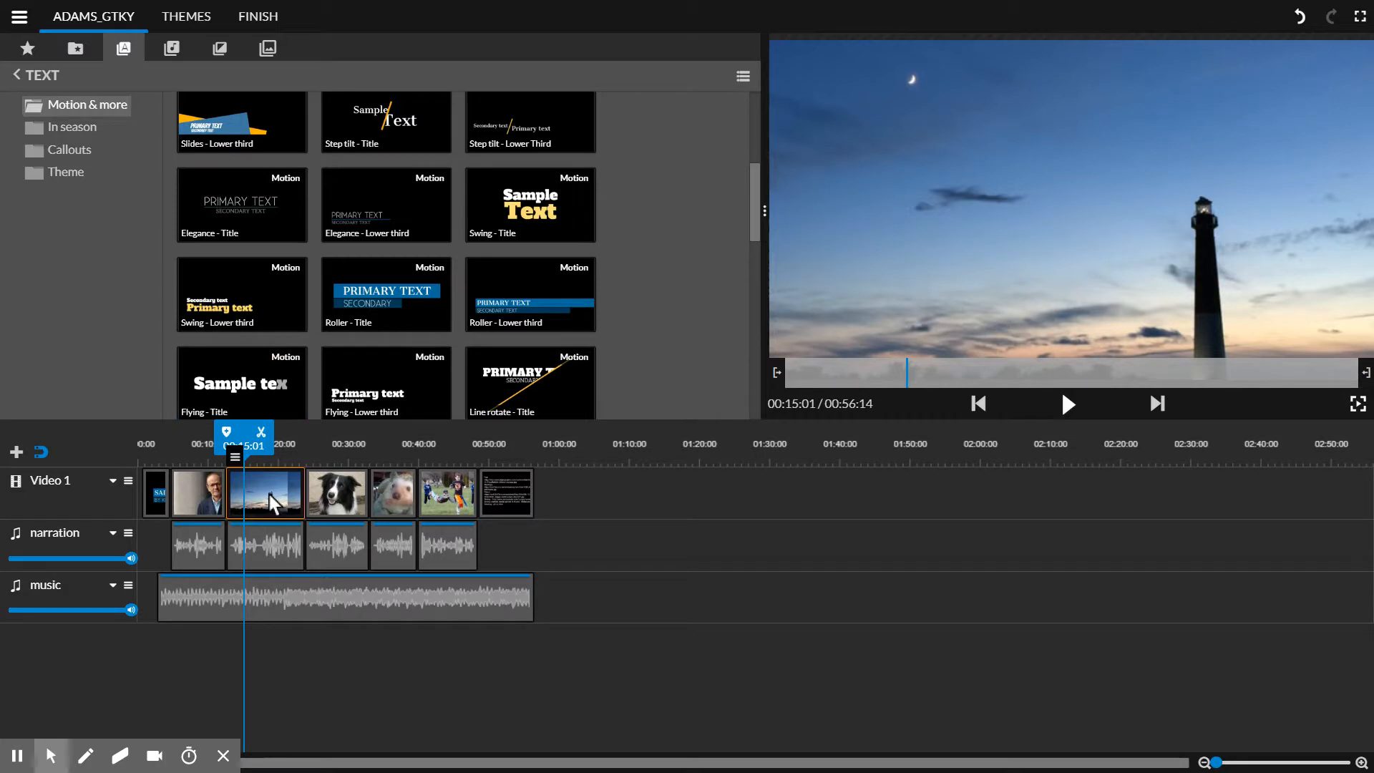
left_click(69, 152)
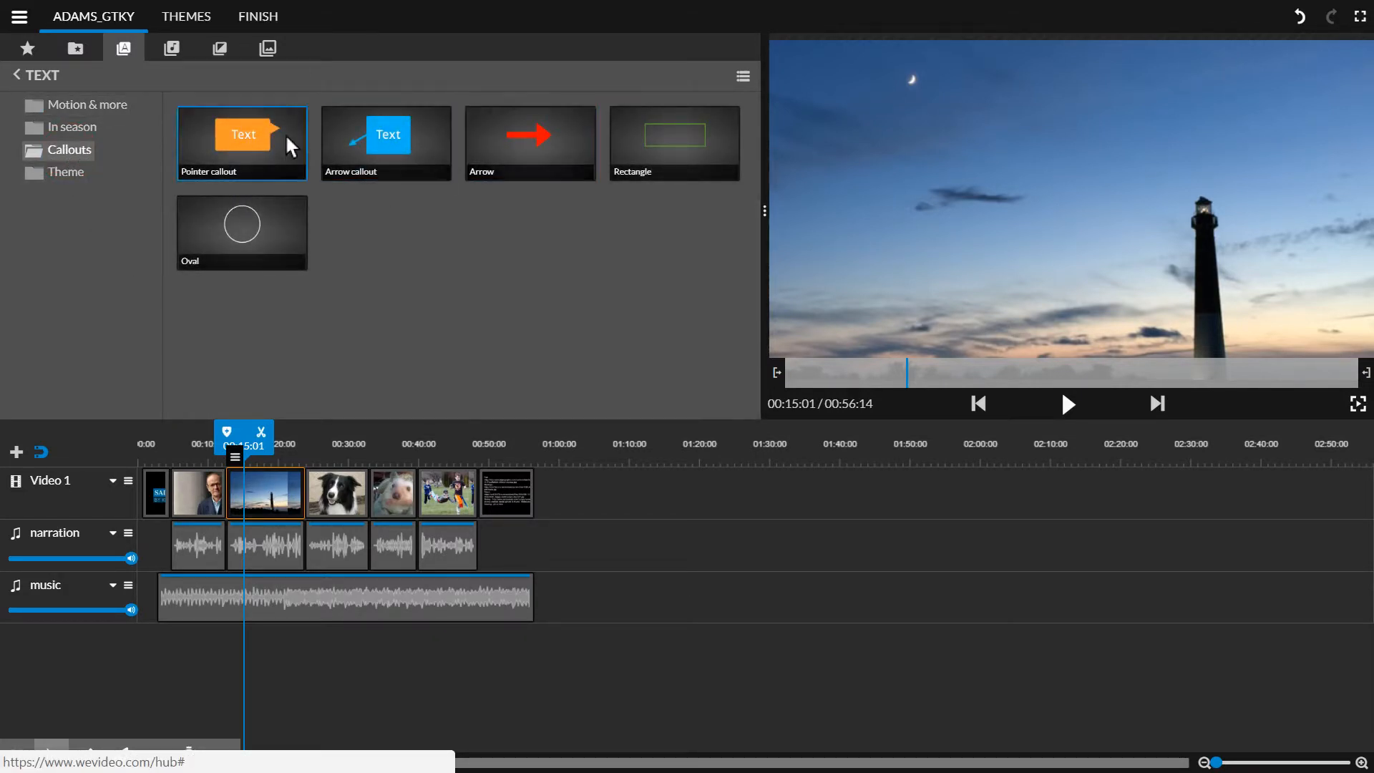
left_click(262, 141)
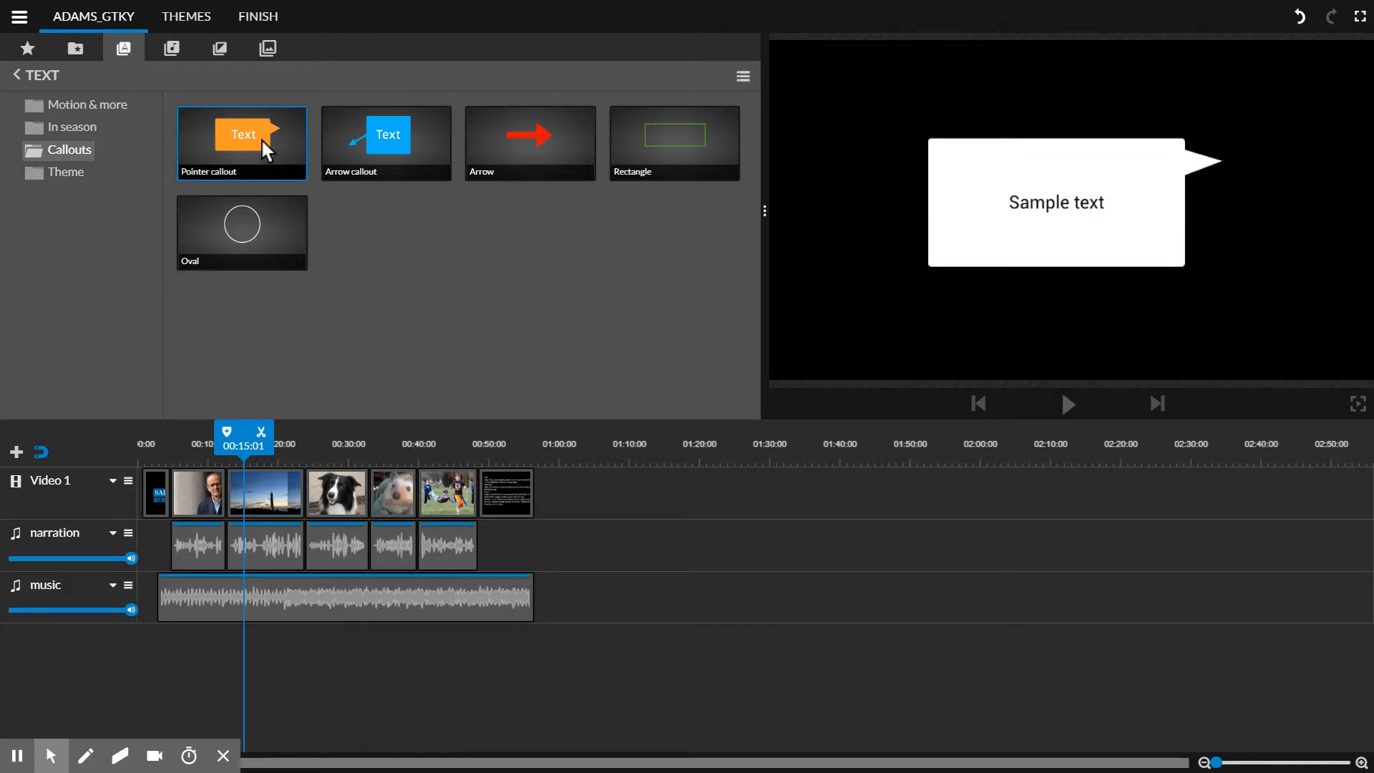
Step: Try inserting the Pointer callout on the Video 1 track before the lighthouse photo, play it, and undo the insertion
left_click_drag(259, 136, 252, 376)
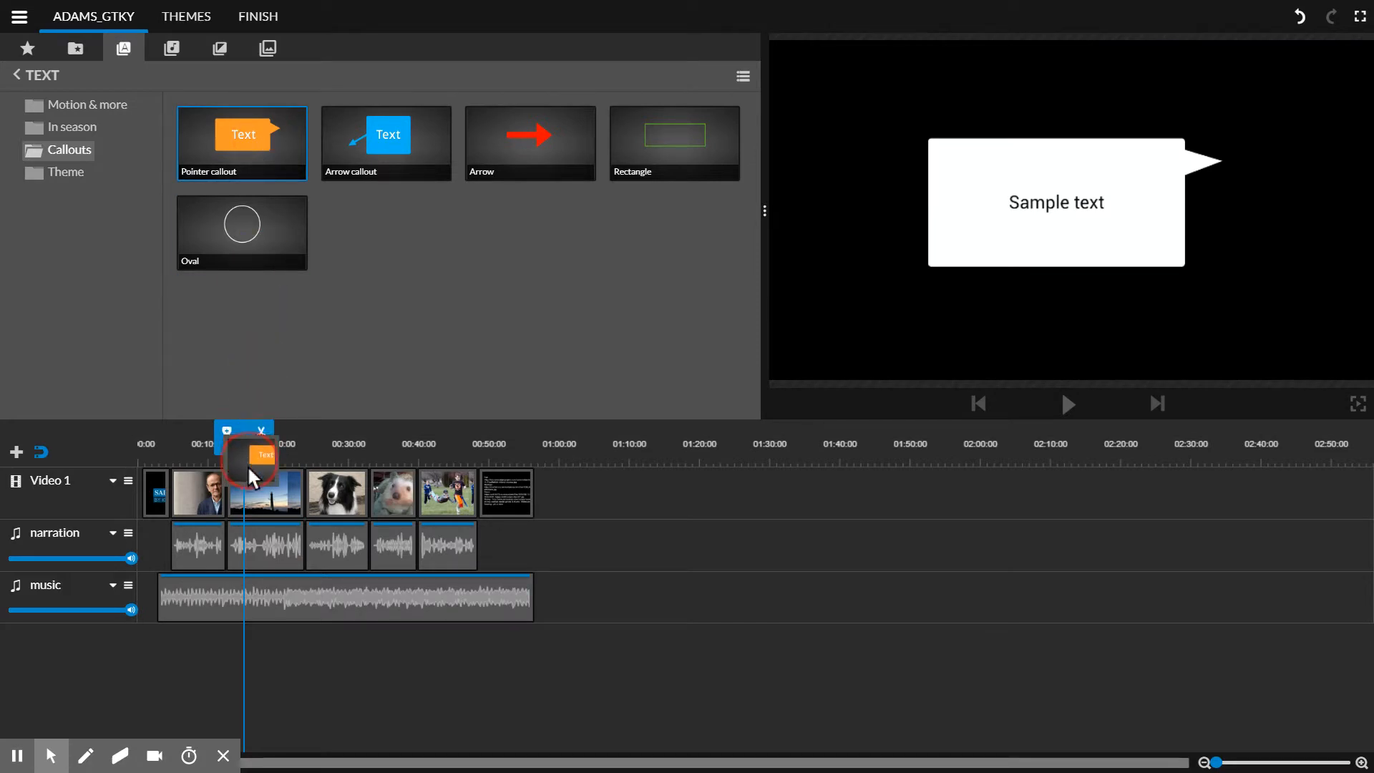
left_click_drag(248, 469, 284, 509)
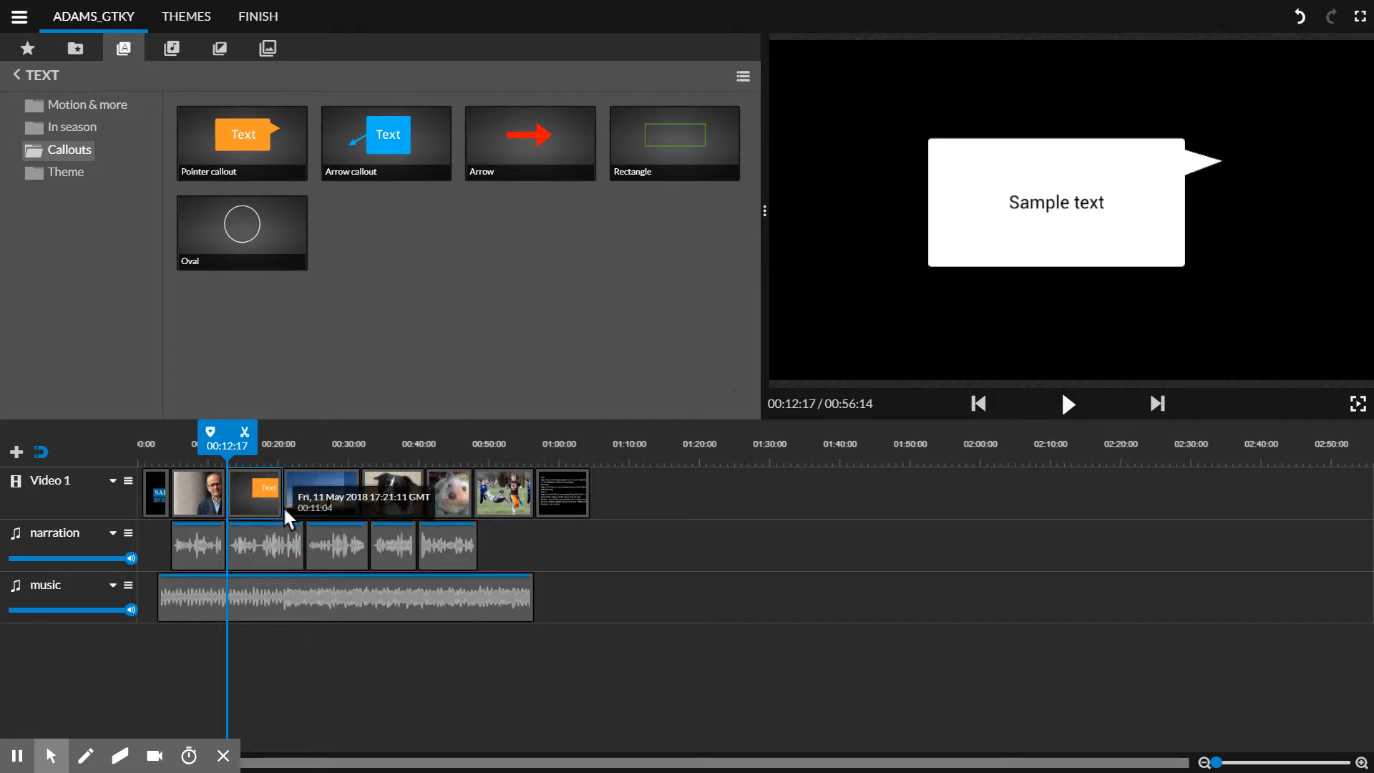
left_click(1067, 405)
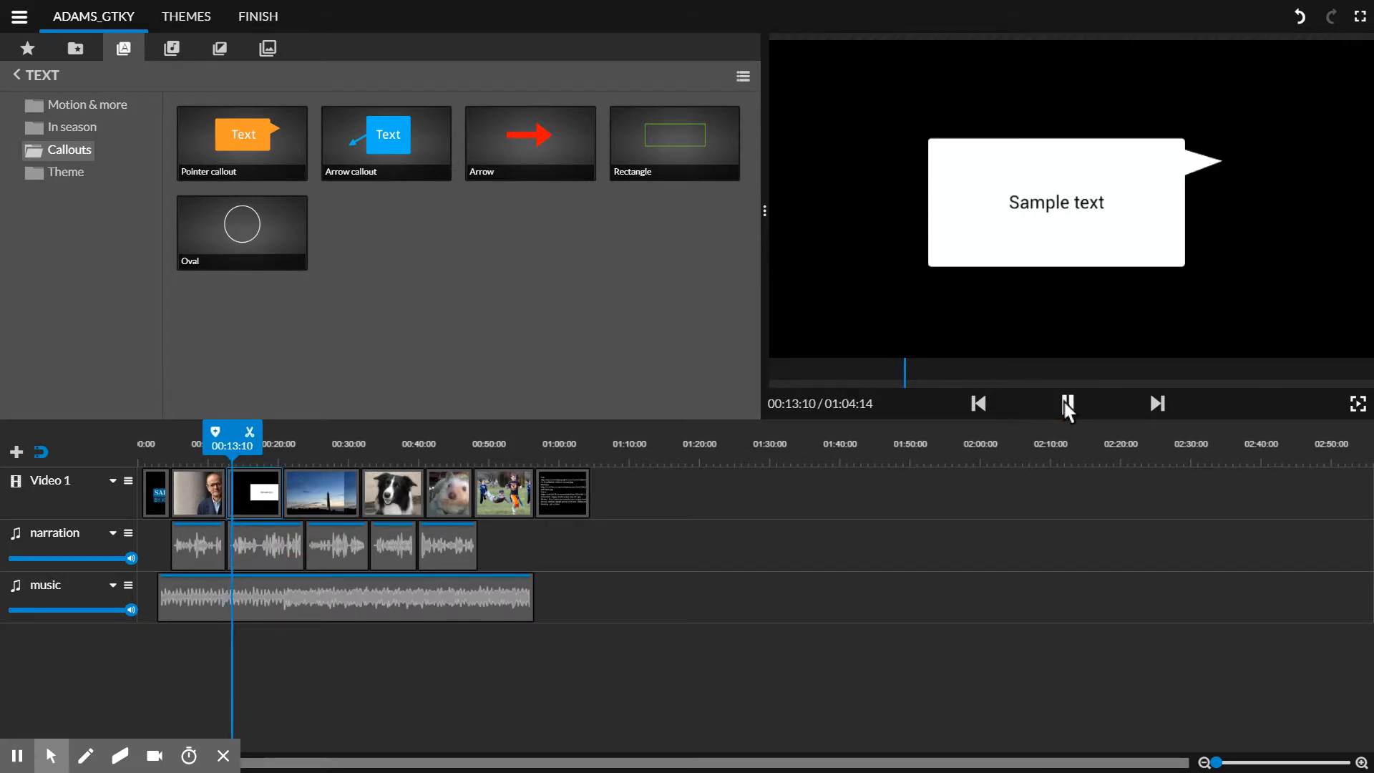
left_click(1068, 404)
key("ctrl+z")
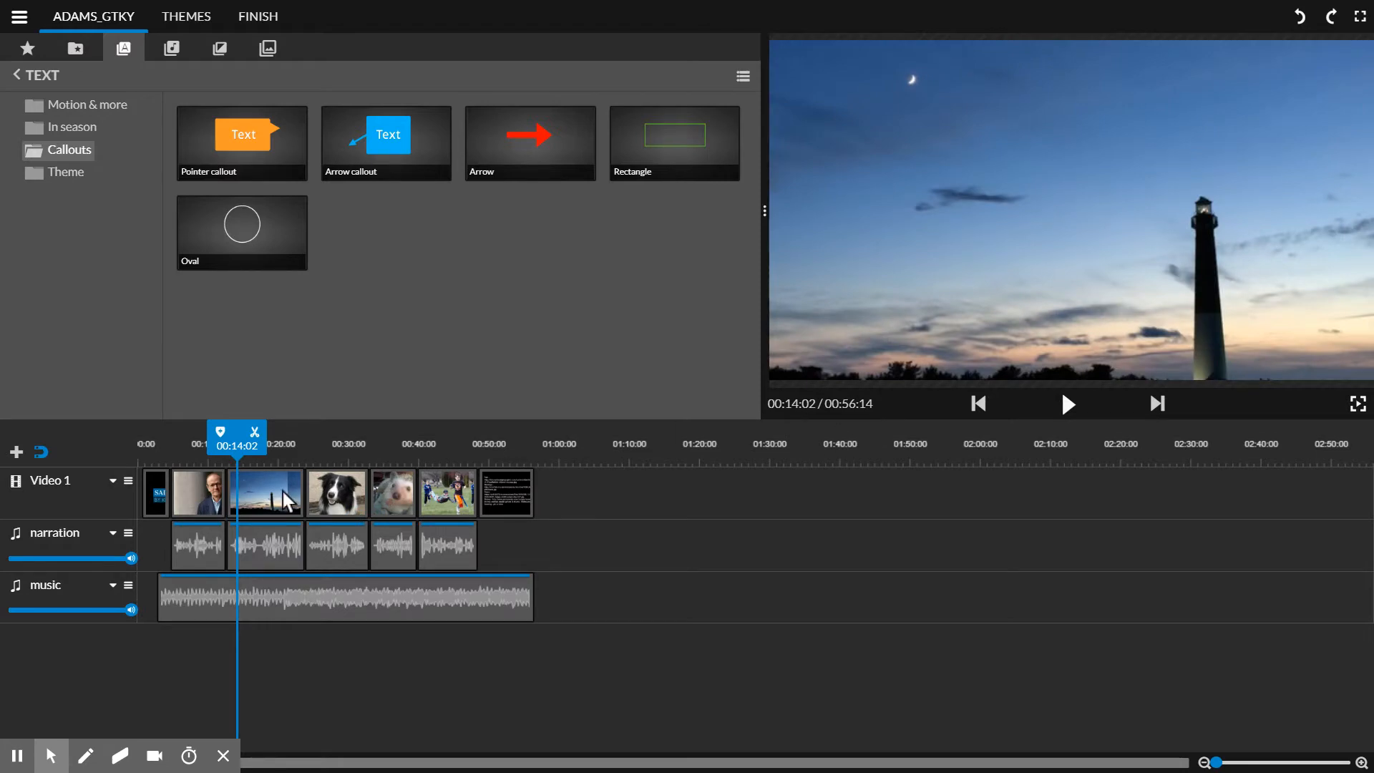
Step: Add a new video track named Video 2 and place the Pointer callout on it above the start of the lighthouse photo
left_click(16, 453)
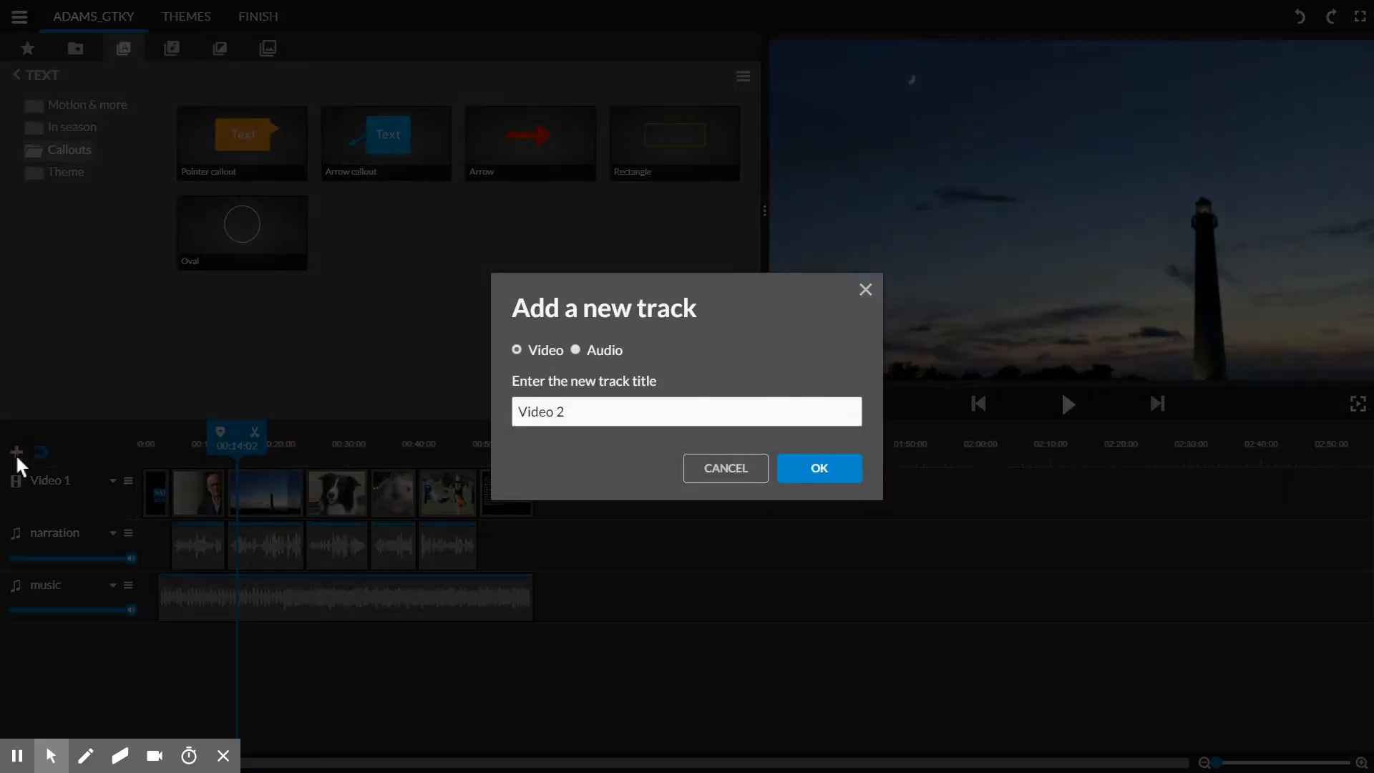
left_click(830, 466)
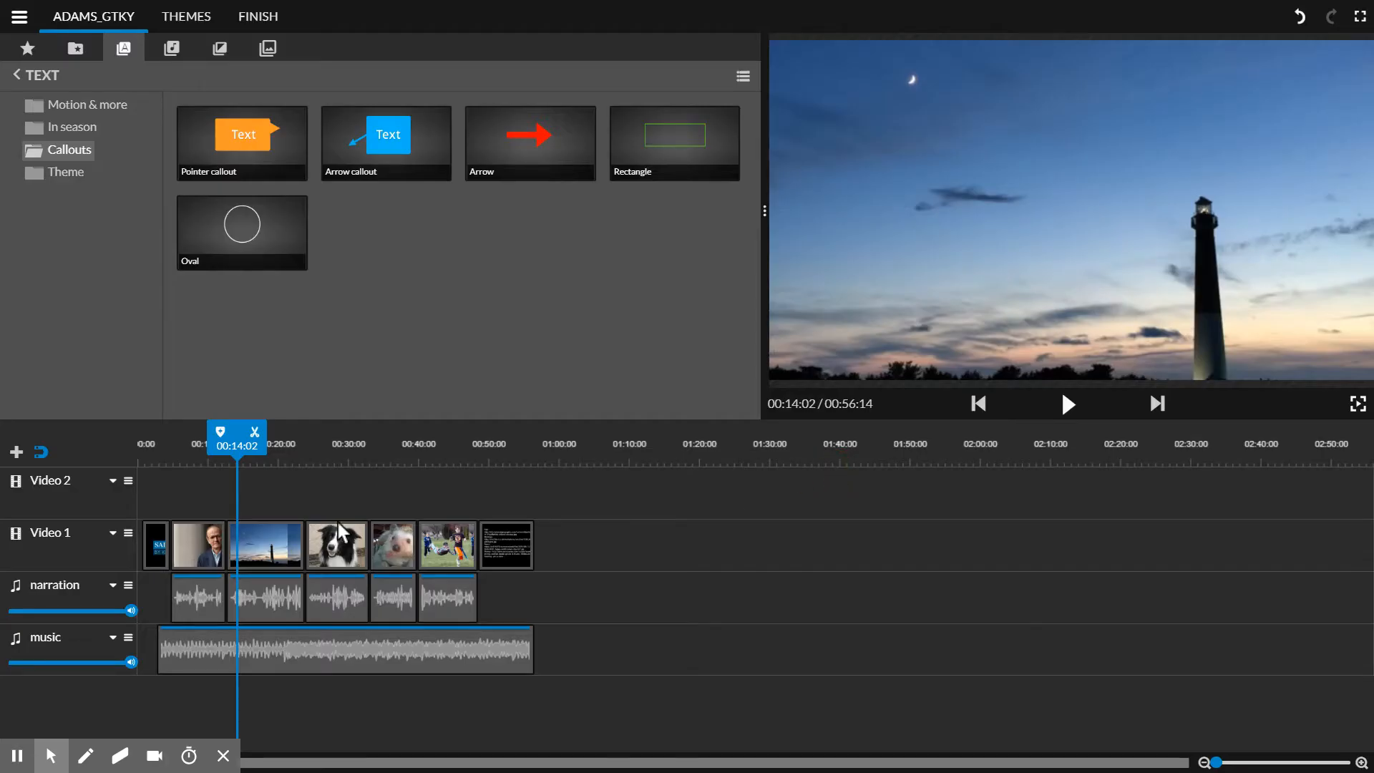
left_click_drag(240, 183, 252, 522)
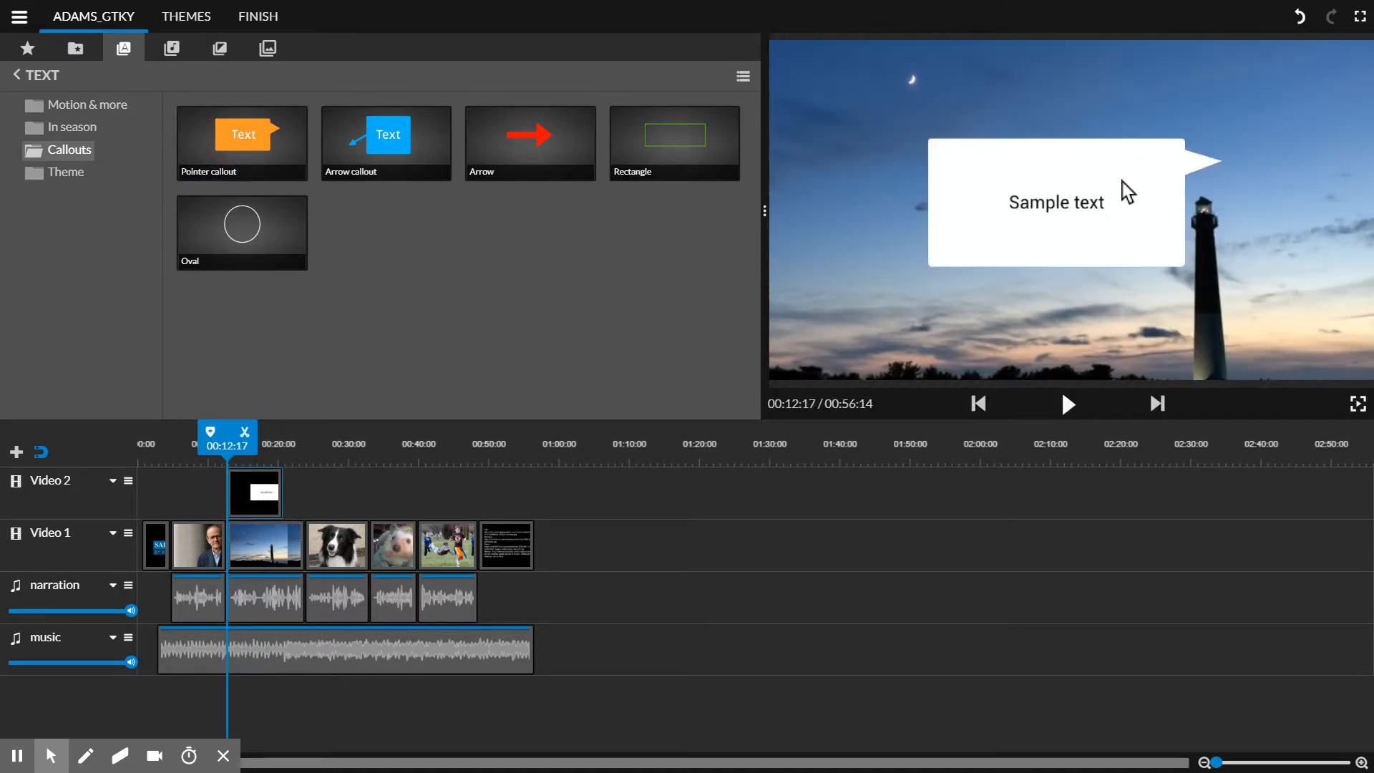
Step: Move the Pointer callout on Video 2 to about x 392, y 324, aim its tip at the lighthouse top, and finish editing
left_click(1069, 187)
double_click(254, 489)
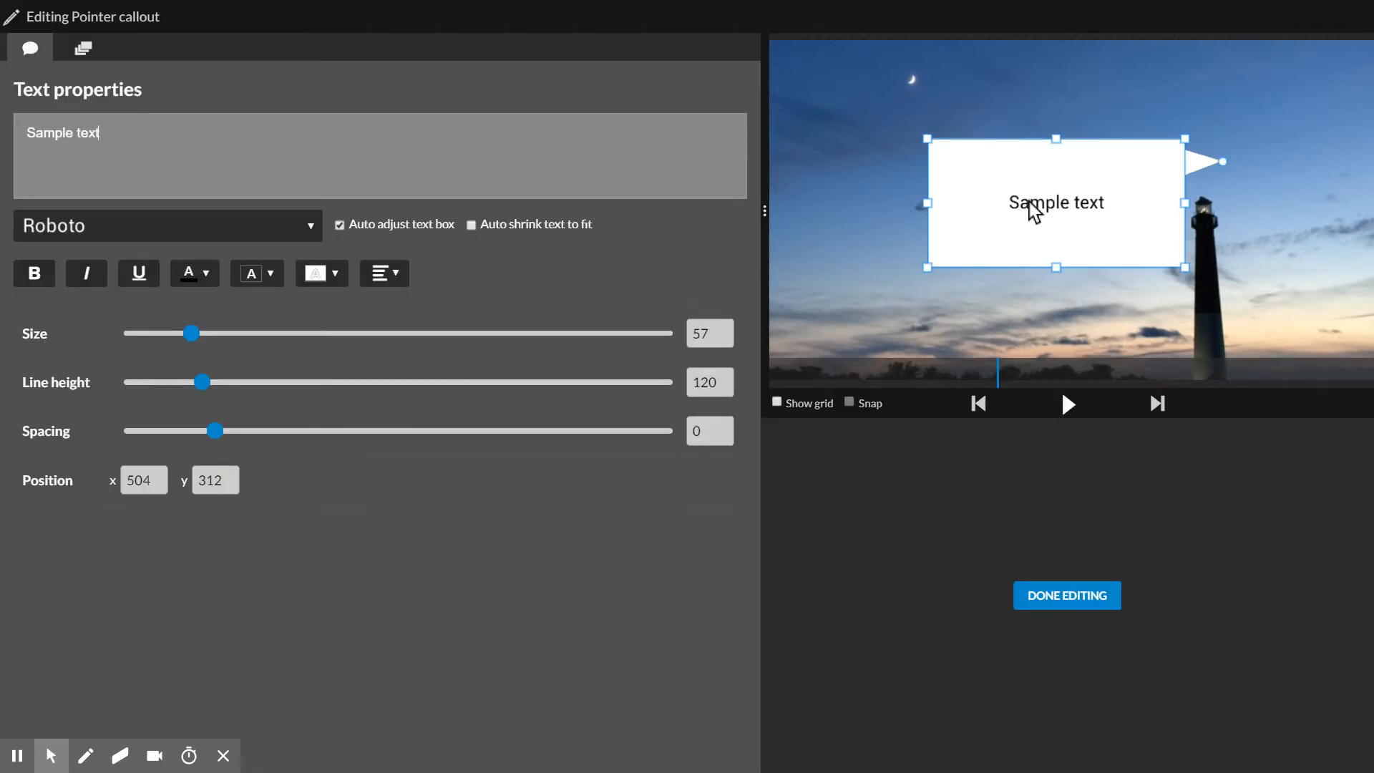
left_click_drag(1059, 207, 1035, 214)
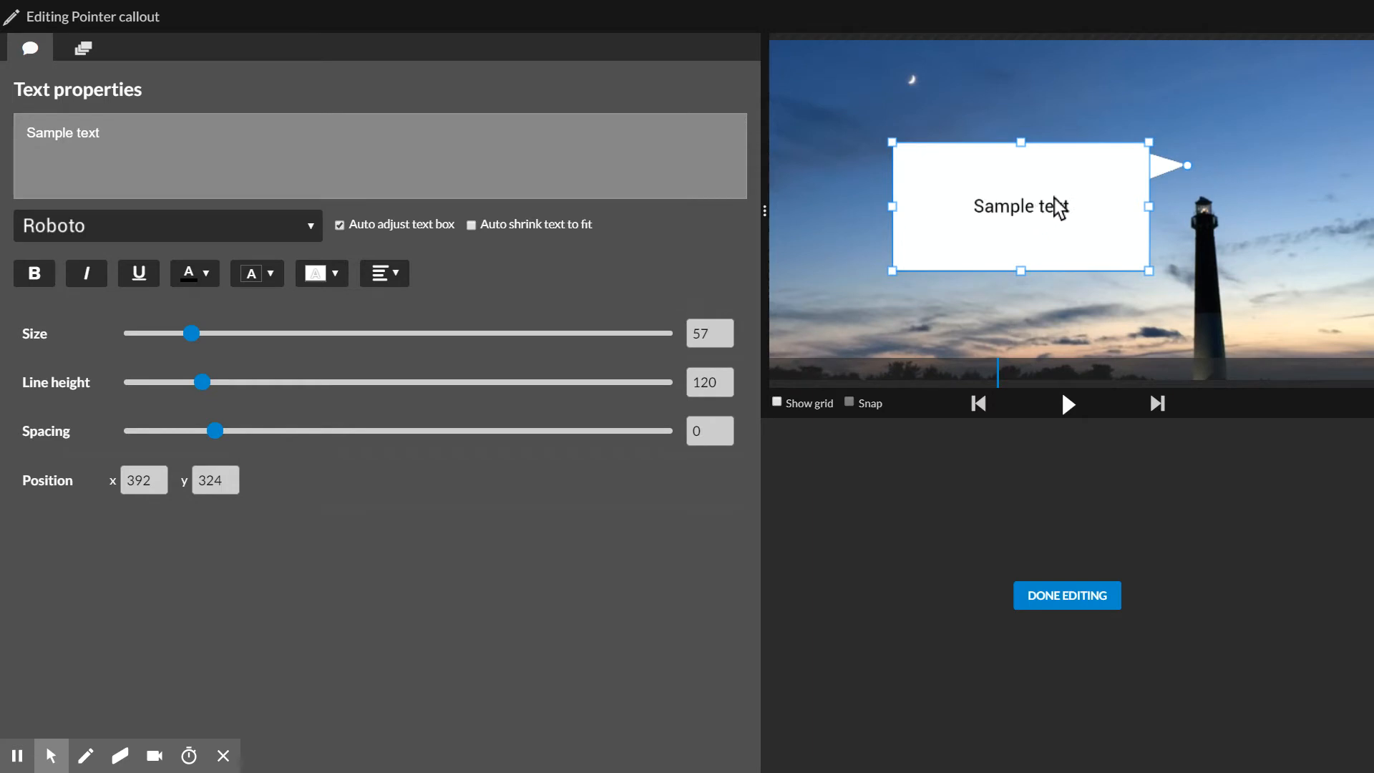
left_click_drag(1187, 168, 1191, 189)
left_click(291, 138)
left_click(1093, 597)
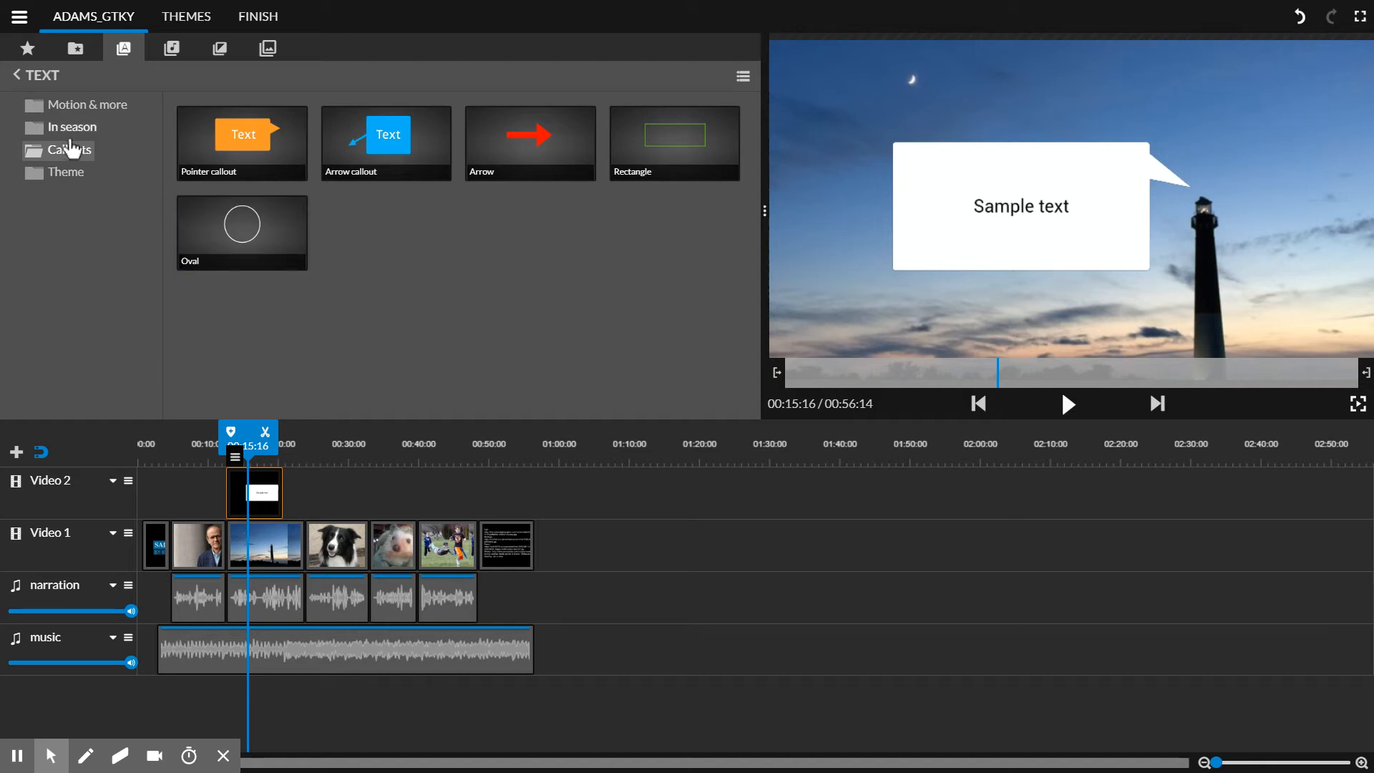
Step: Delete the Pointer callout from Video 2 and preview the Line wipe - Lower third title from the Motion & more category
left_click(86, 105)
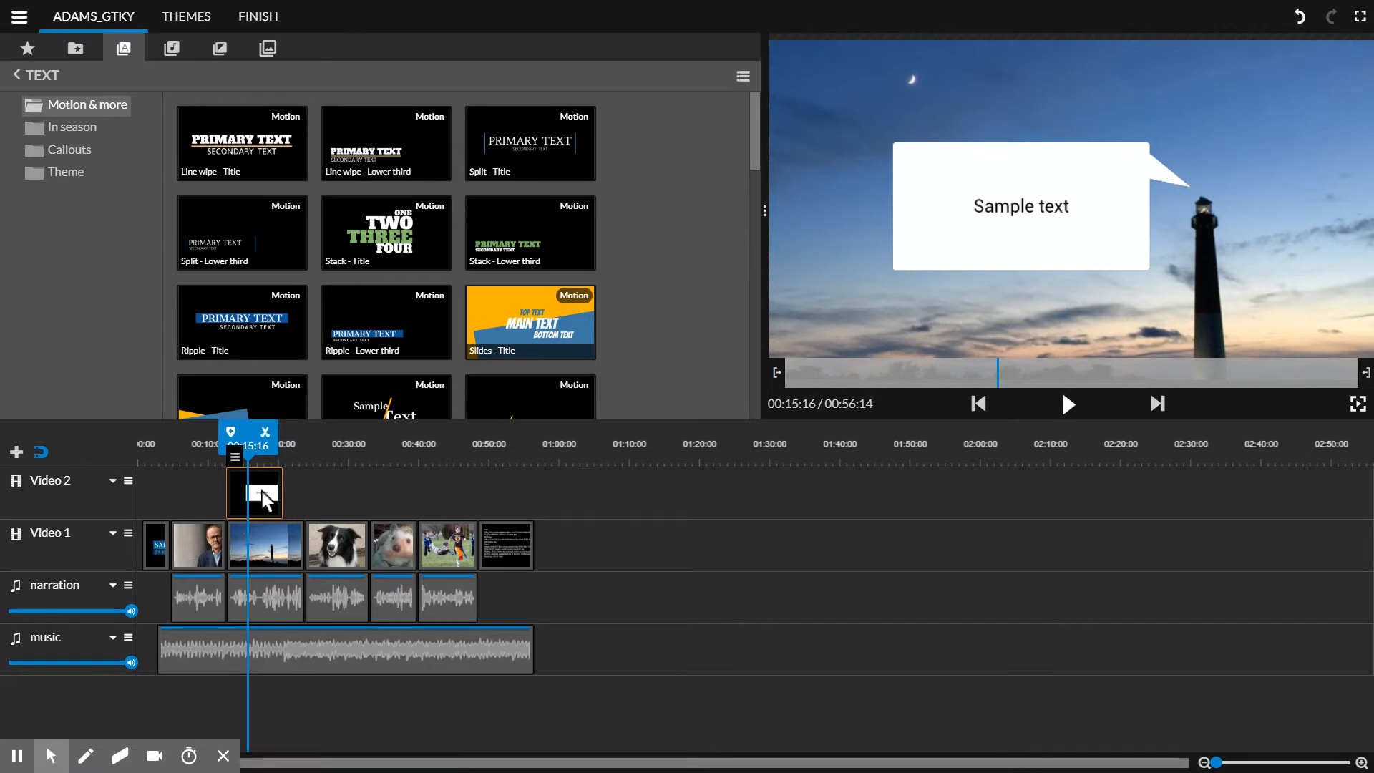
key("Delete")
mouse_move(752, 157)
left_mouse_down()
mouse_move(754, 174)
mouse_move(759, 159)
left_mouse_up()
left_click(380, 155)
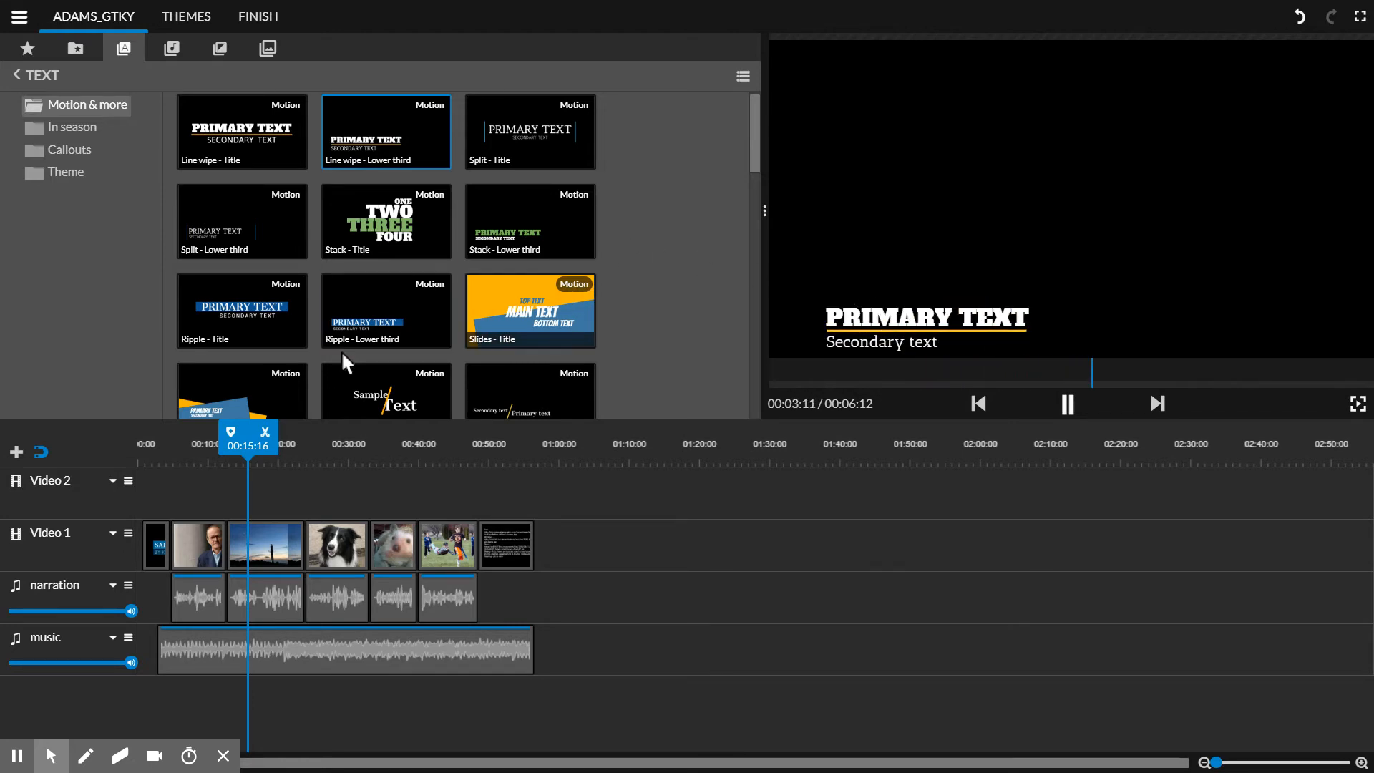
Step: Place the Split - Lower third title on Video 2 above the man's portrait photo and check it in the preview
left_click_drag(249, 465, 189, 470)
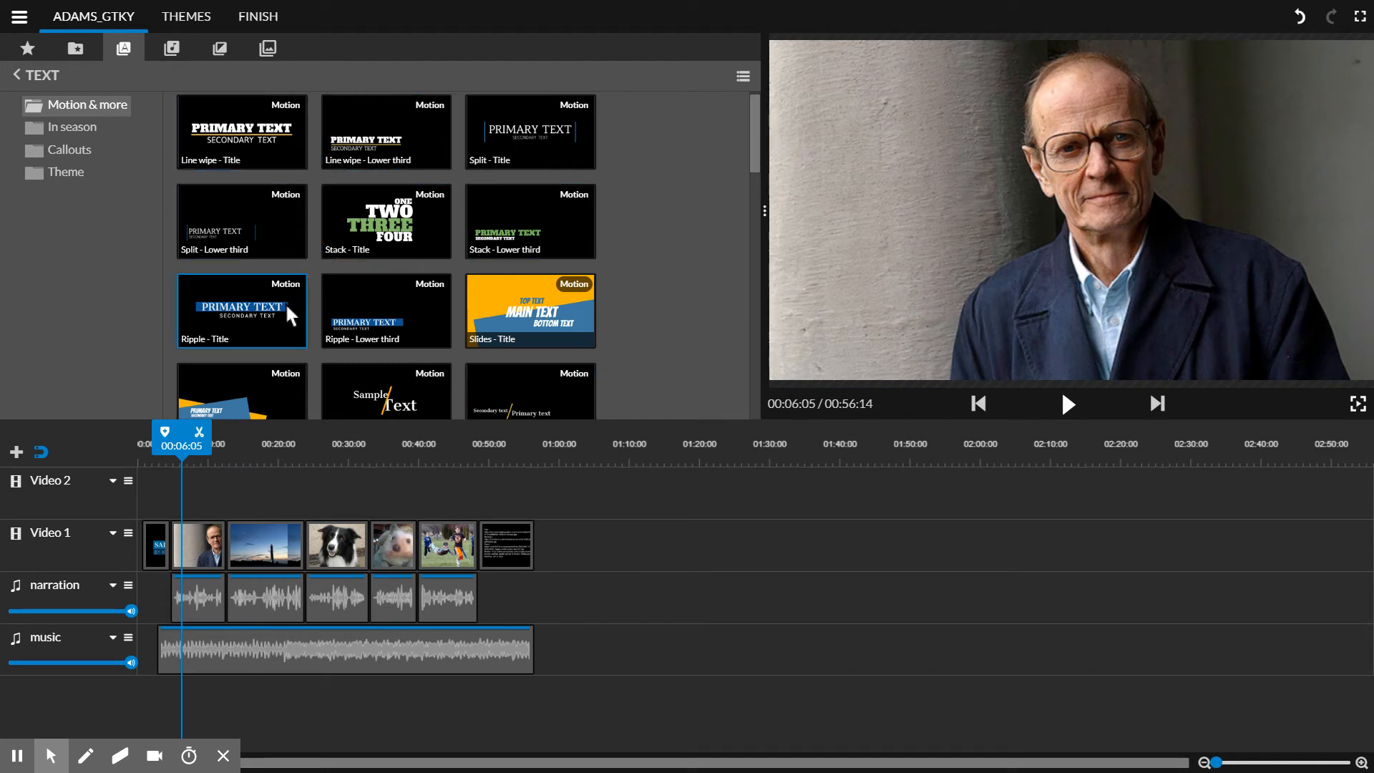
left_click_drag(263, 235, 200, 500)
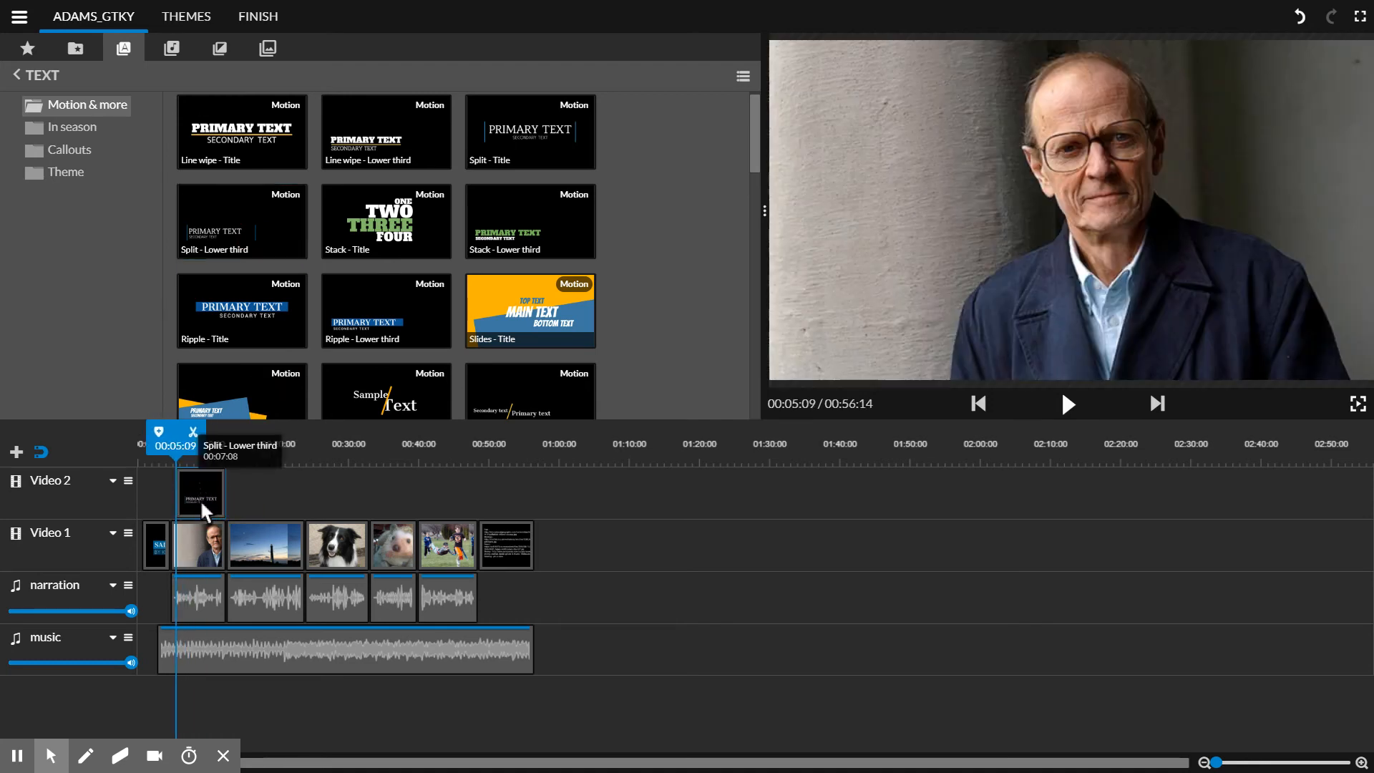
left_click(1066, 403)
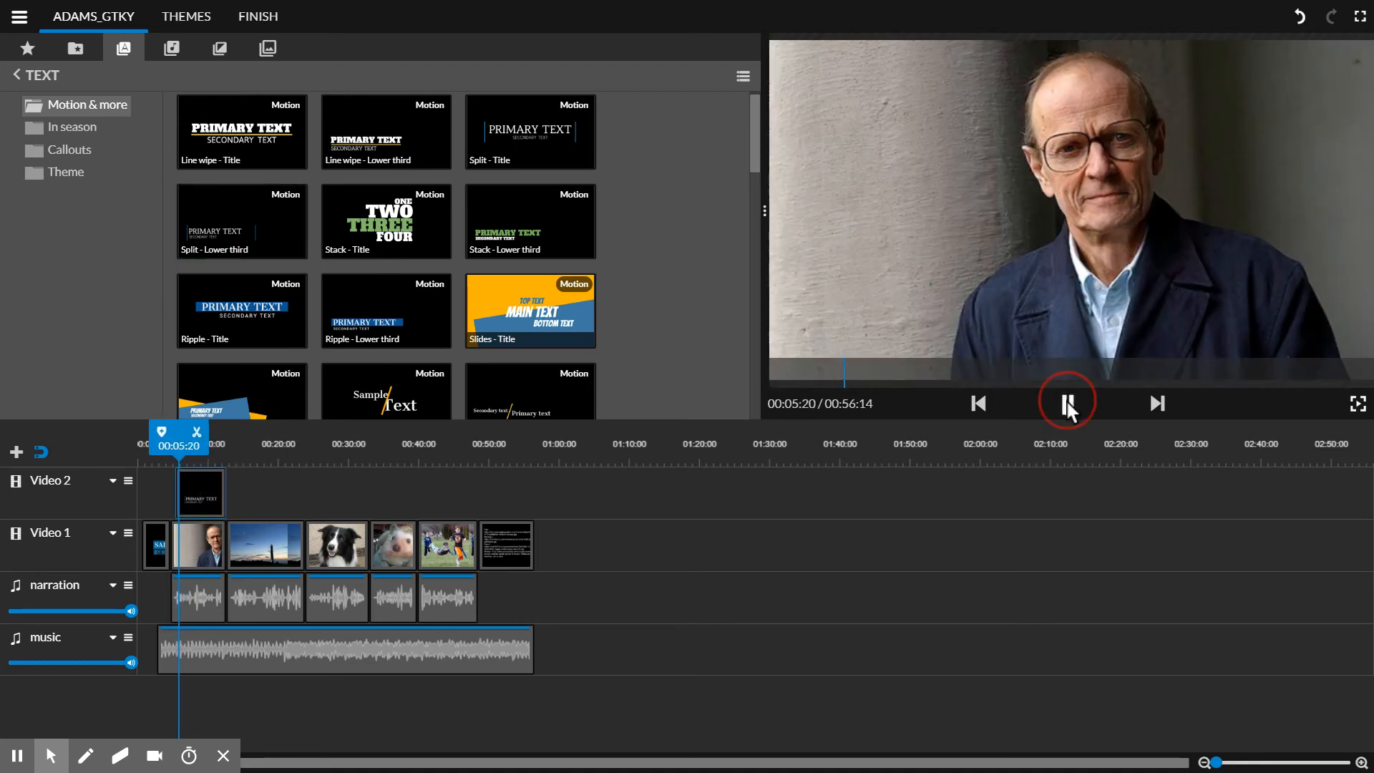
left_click(172, 448)
left_click_drag(185, 453, 209, 445)
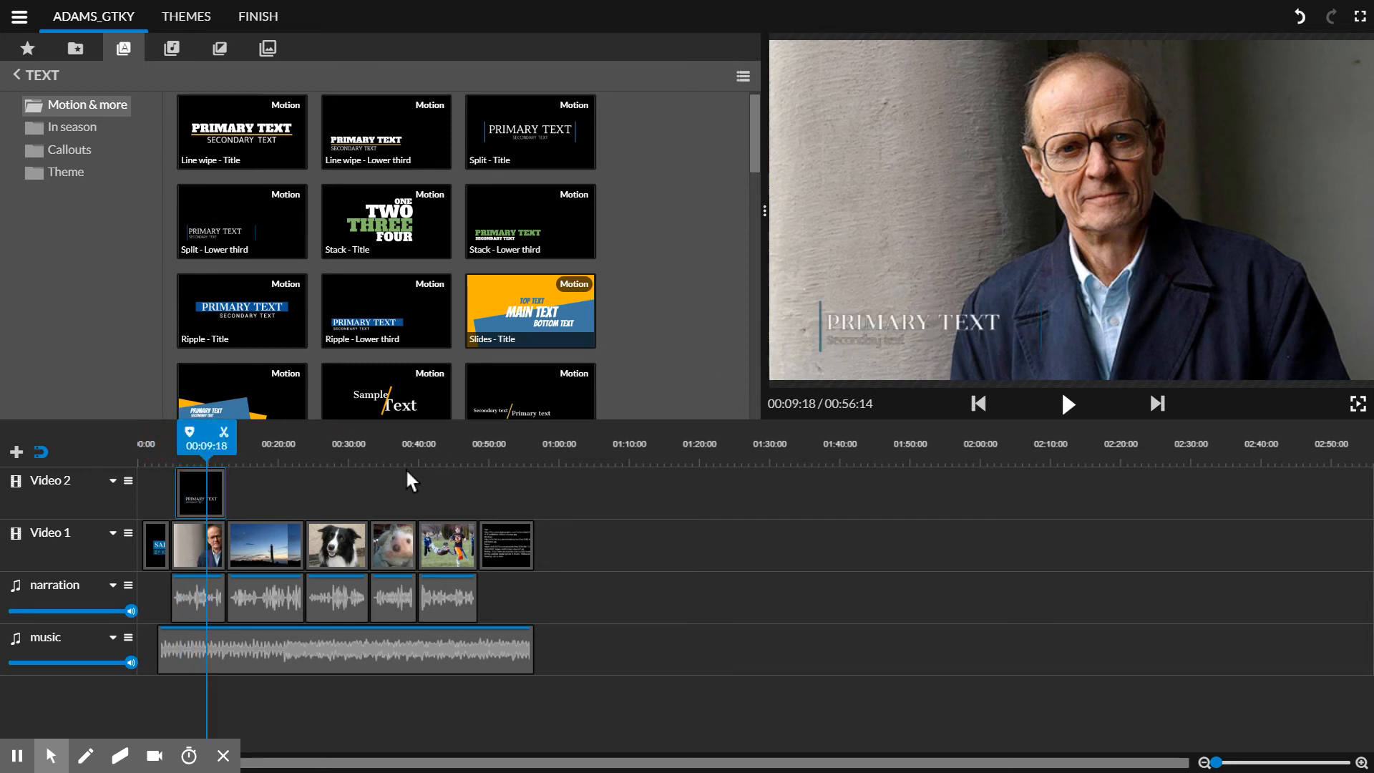